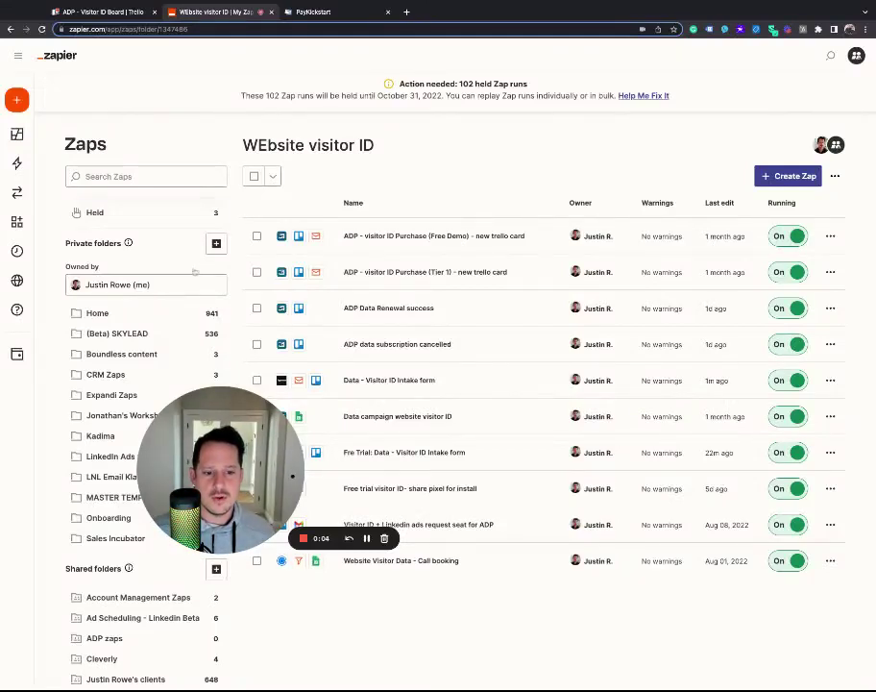
Switch to the ADP - Visitor ID Board in Trello and examine its lists from Free Trial Purchase through the pixel stages
click(77, 12)
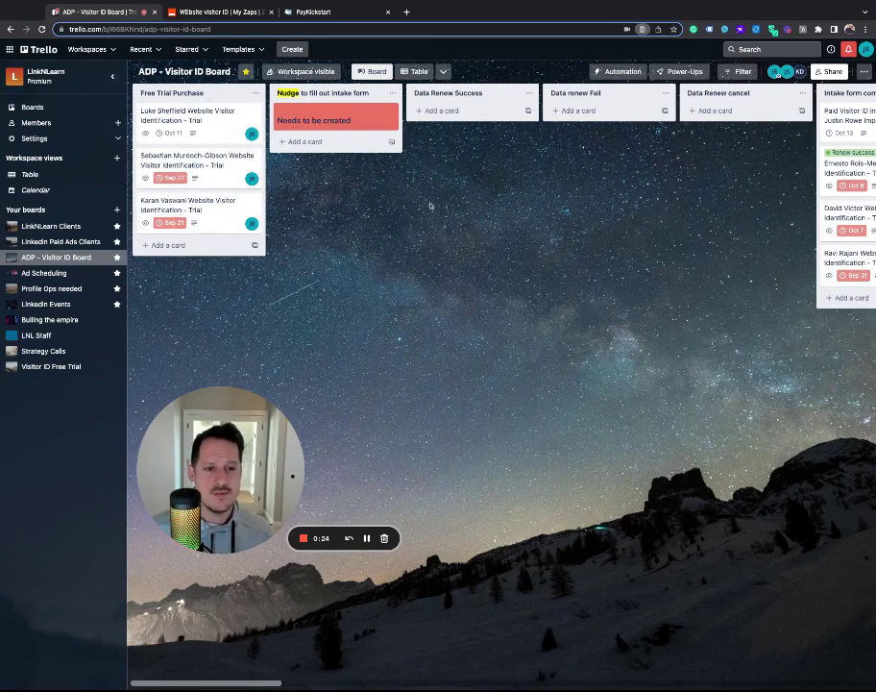
scroll(456, 212, right, 2)
scroll(457, 211, left, 2)
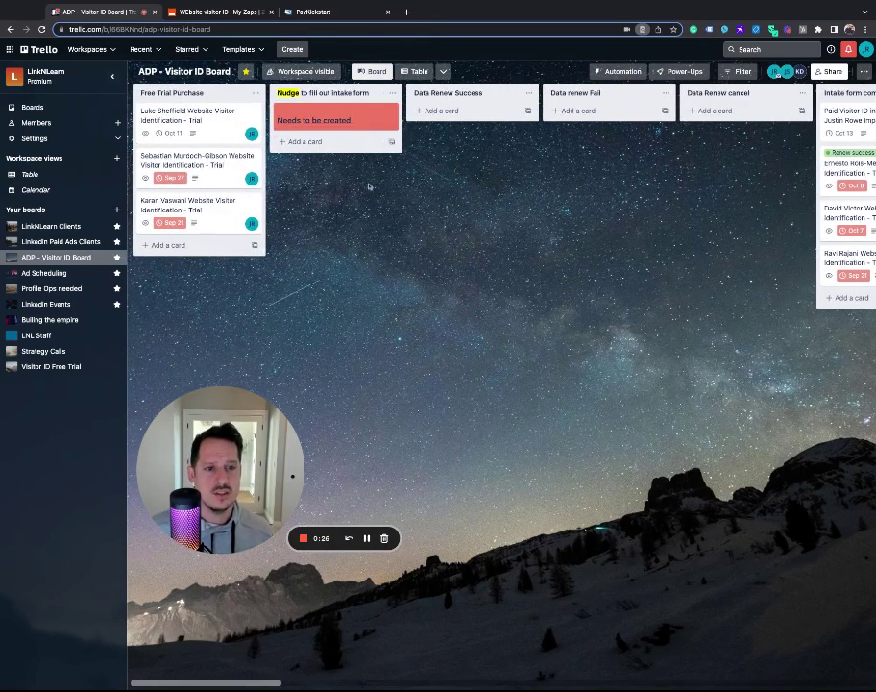
scroll(452, 210, right, 2)
scroll(368, 187, right, 10)
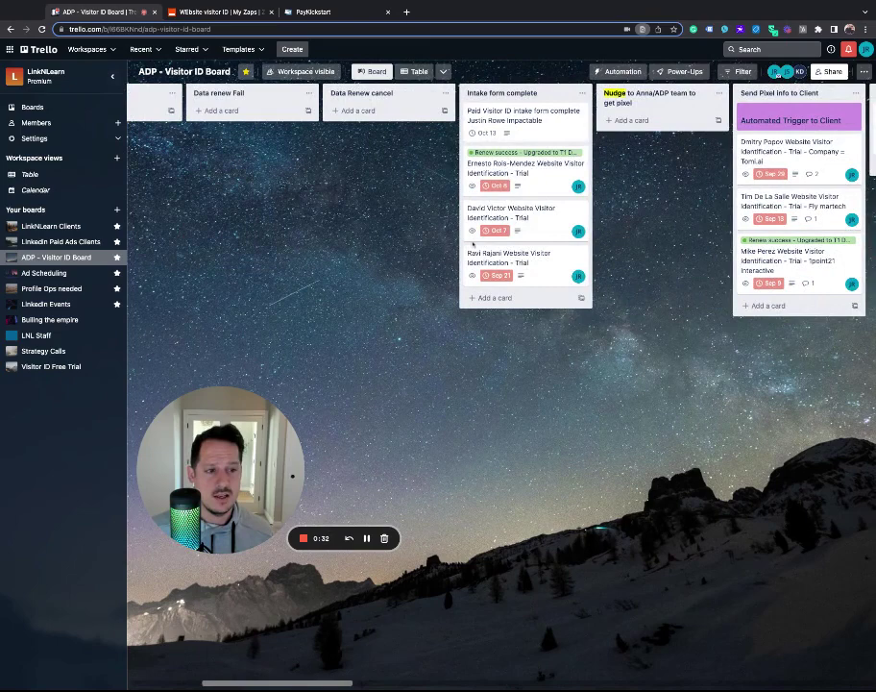
scroll(437, 244, left, 10)
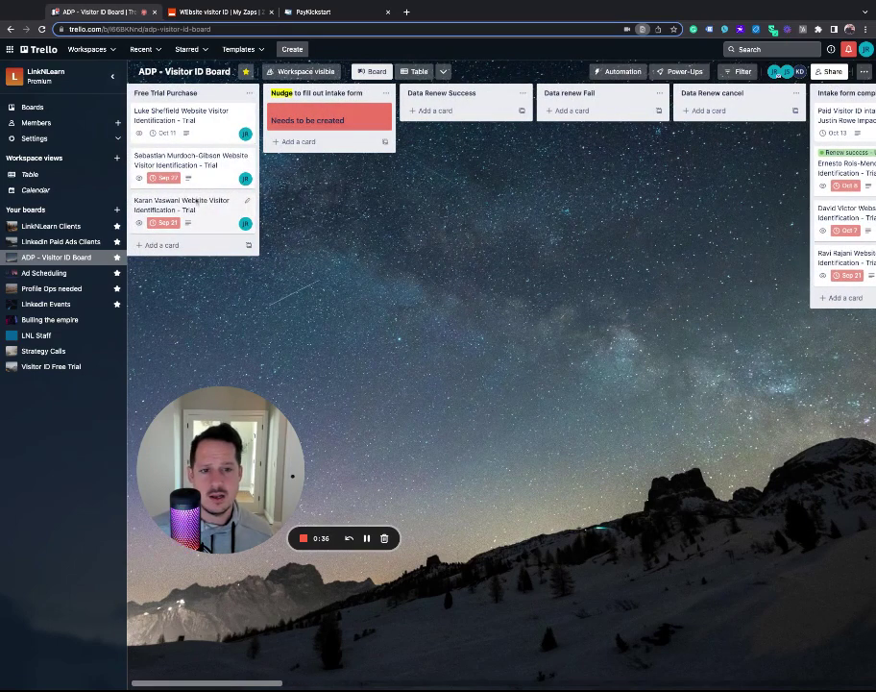
scroll(541, 213, right, 9)
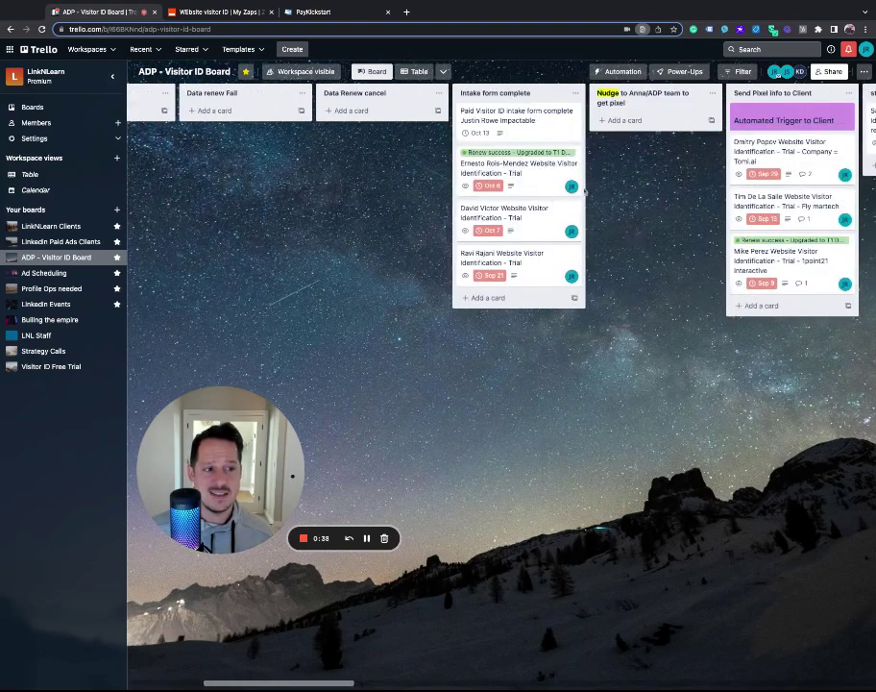
scroll(541, 213, left, 9)
scroll(511, 218, right, 14)
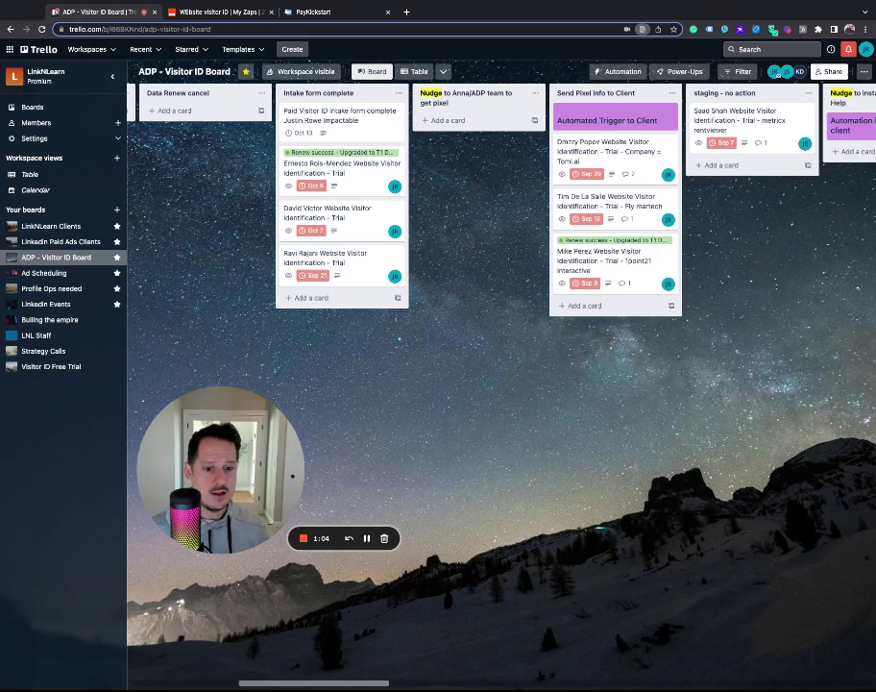
scroll(452, 228, left, 6)
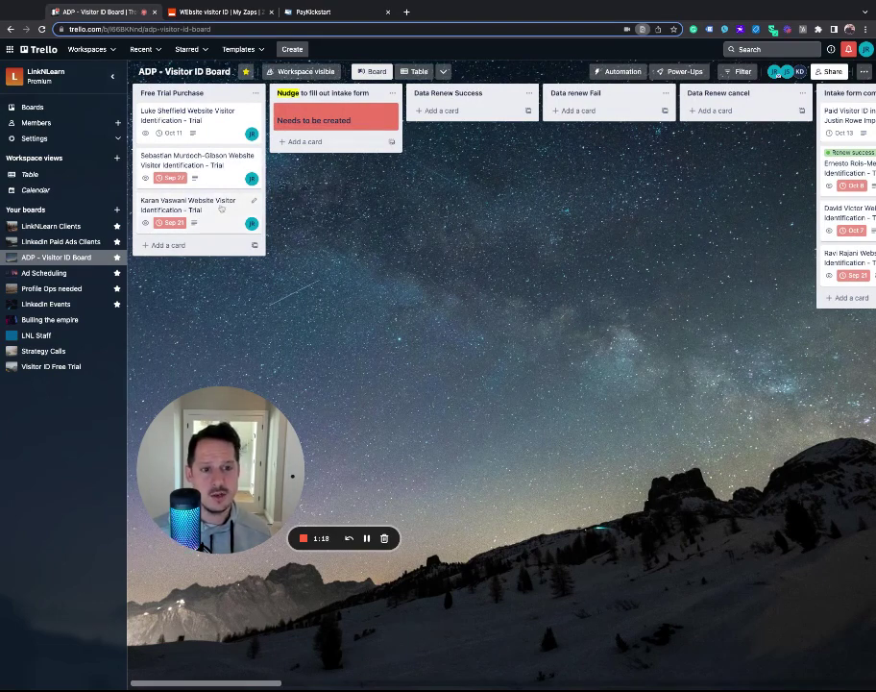
Move the last card in the Free Trial Purchase list into the "Nudge to fill out intake form" list
drag(192, 207, 323, 148)
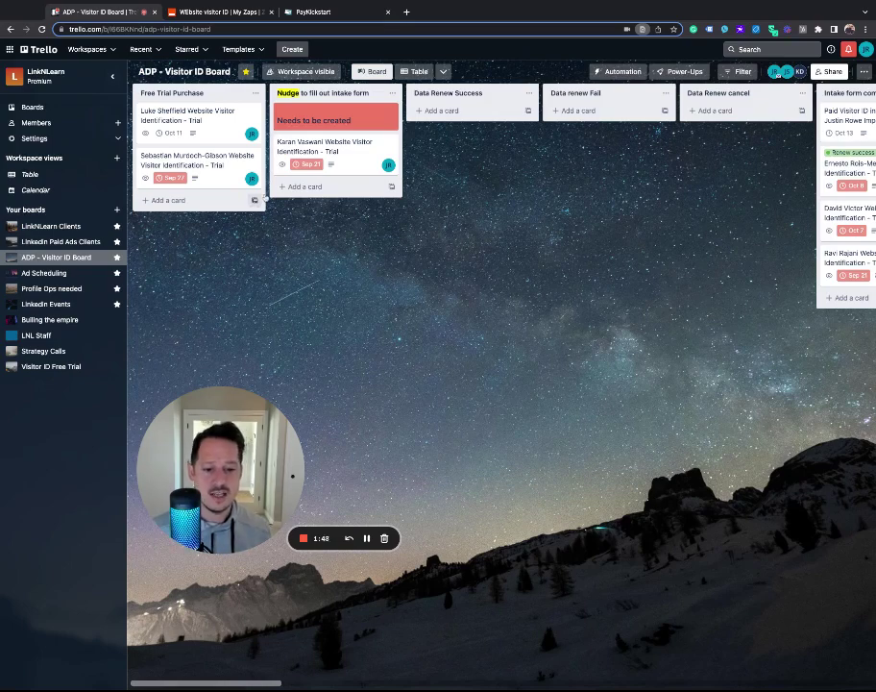
scroll(403, 231, right, 3)
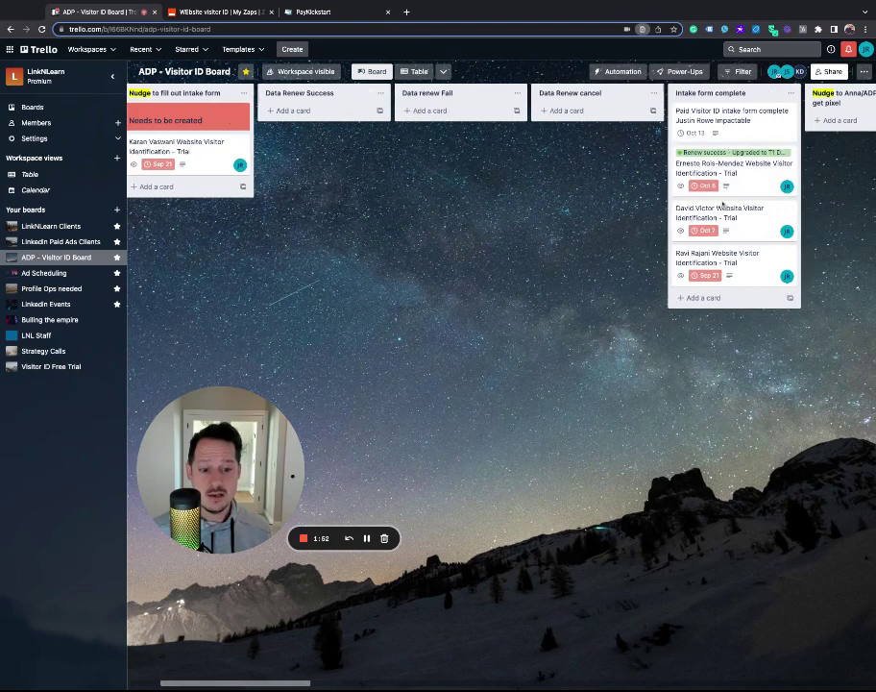
drag(353, 195, 395, 218)
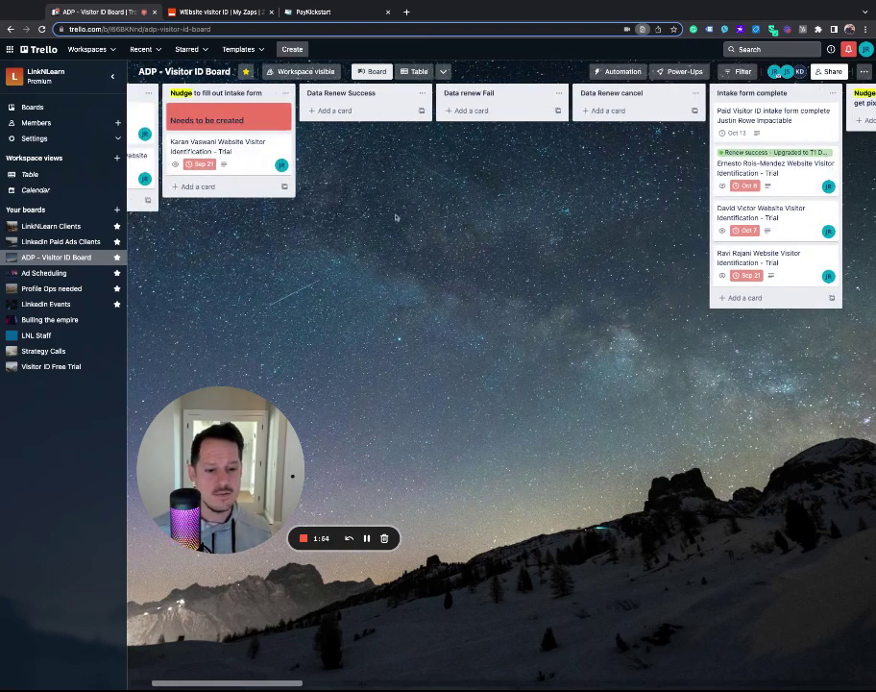
scroll(395, 218, left, 1)
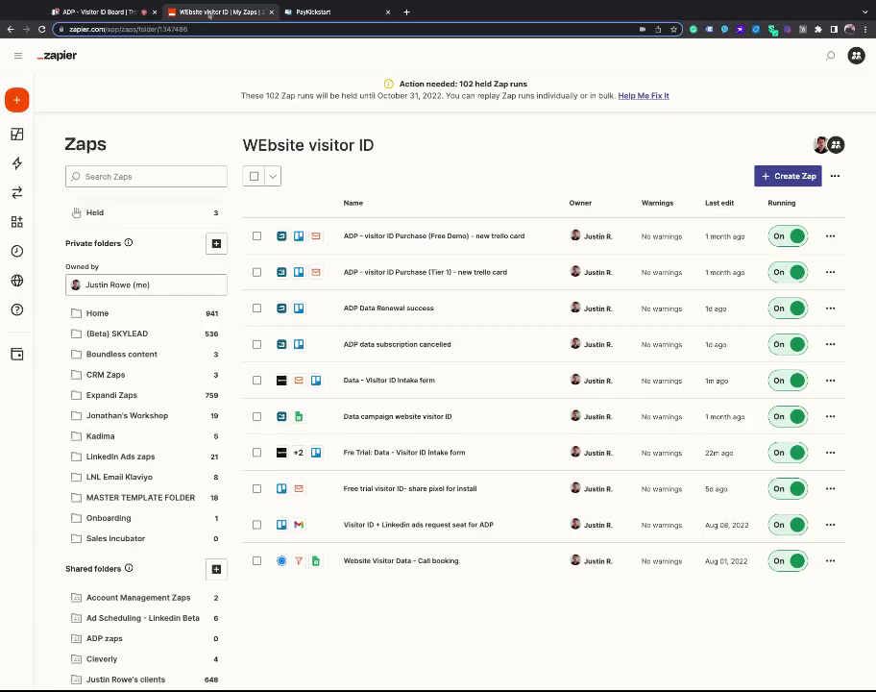
Switch to Zapier and look over the folders and the Zaps inside the WEbsite visitor ID folder
click(216, 12)
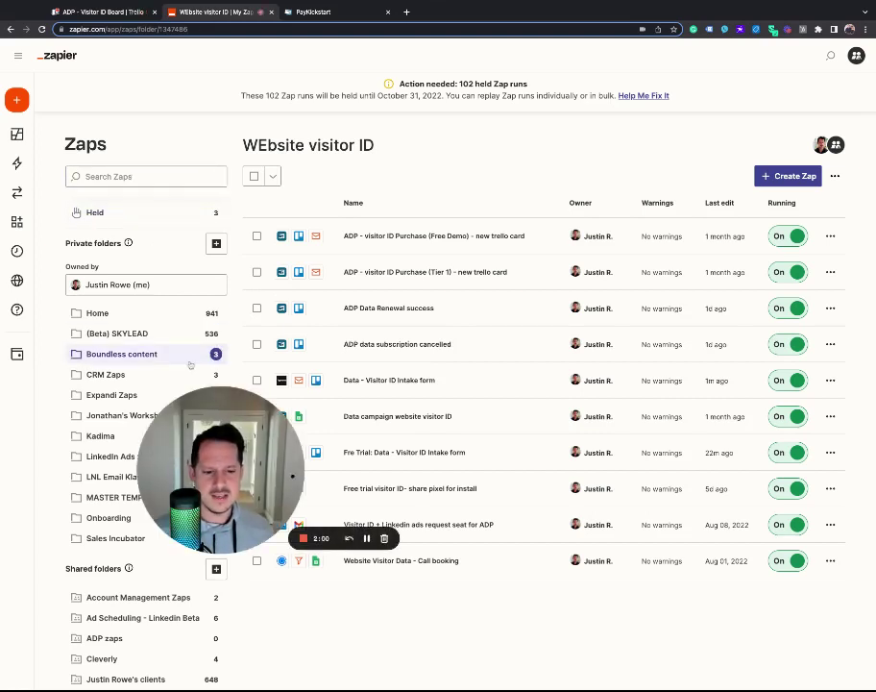
click(160, 176)
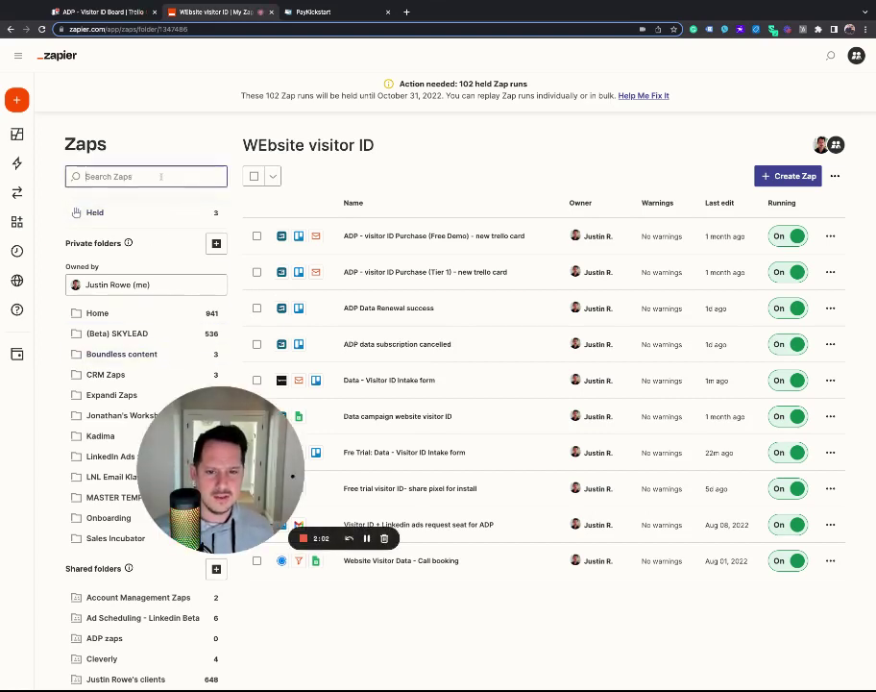
click(514, 159)
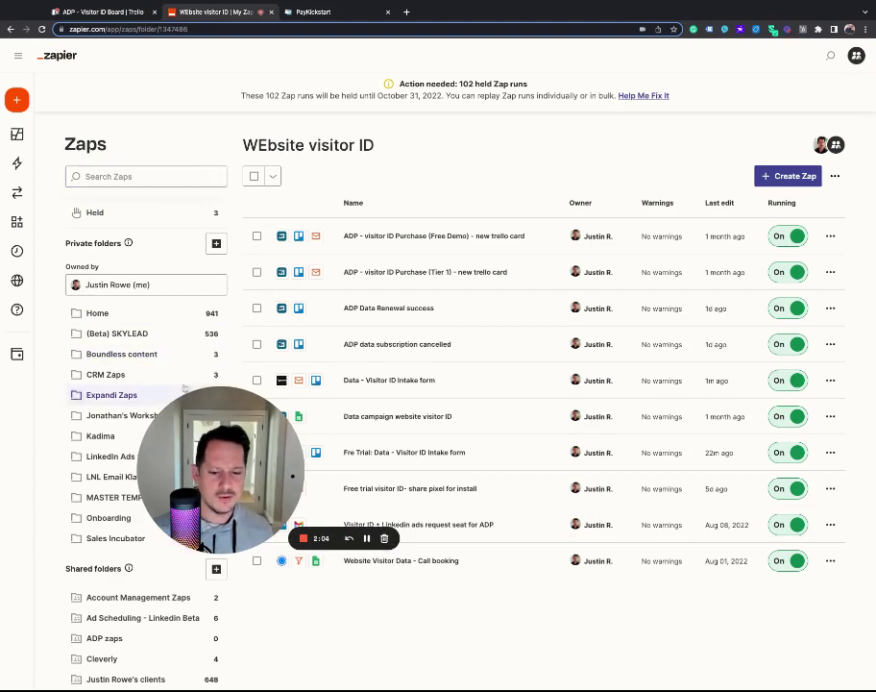
scroll(185, 387, down, 2)
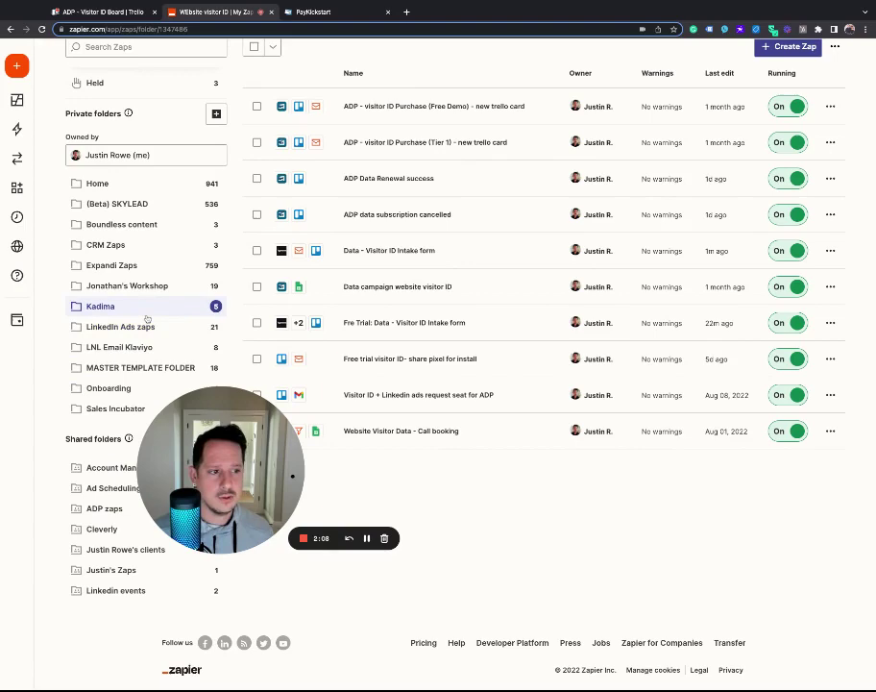
scroll(146, 318, up, 3)
key(ctrl+a)
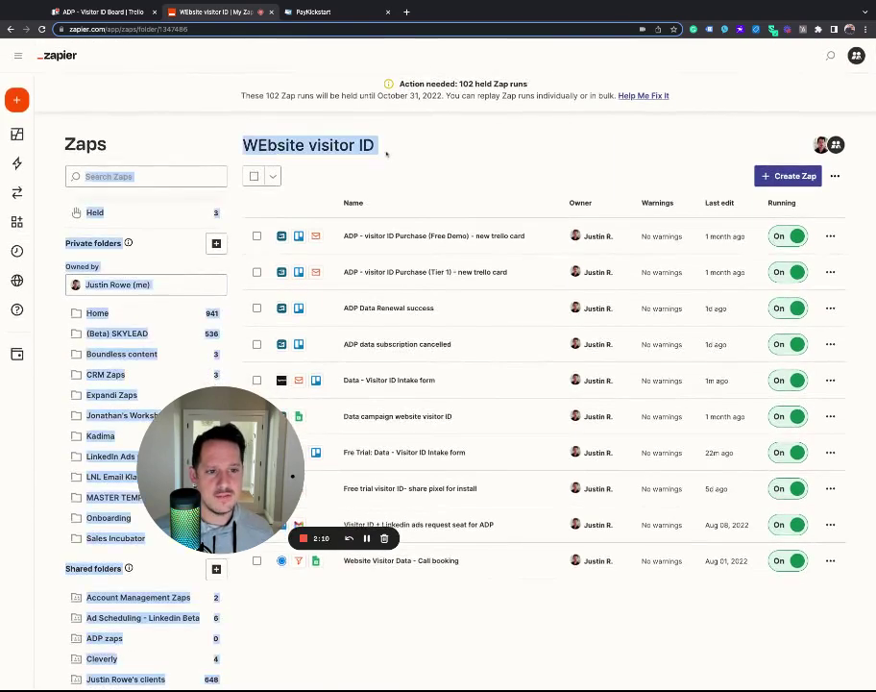
click(415, 139)
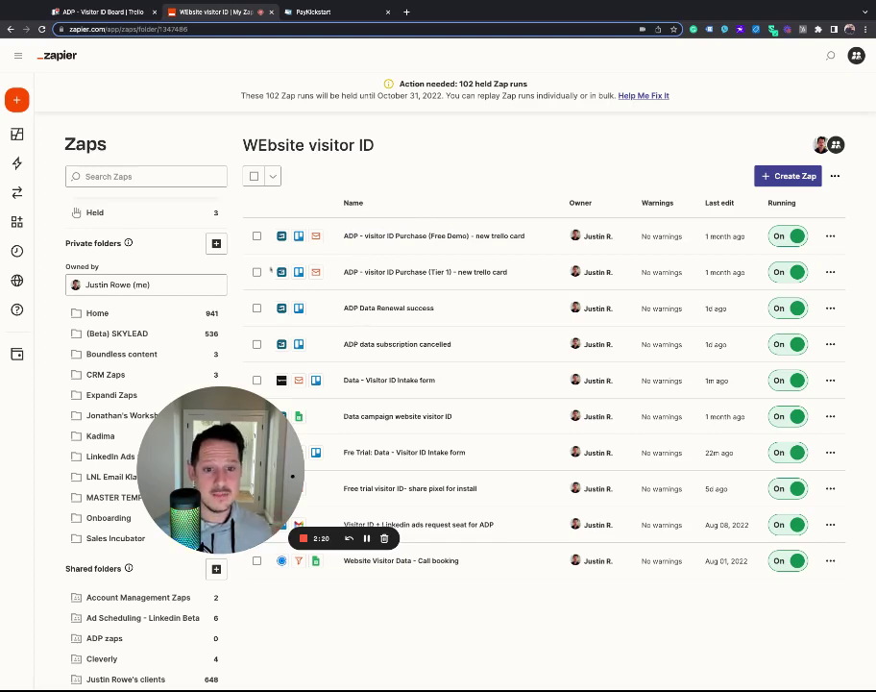
Create a new Zap in the WEbsite visitor ID folder and choose Trello as its trigger app
click(794, 177)
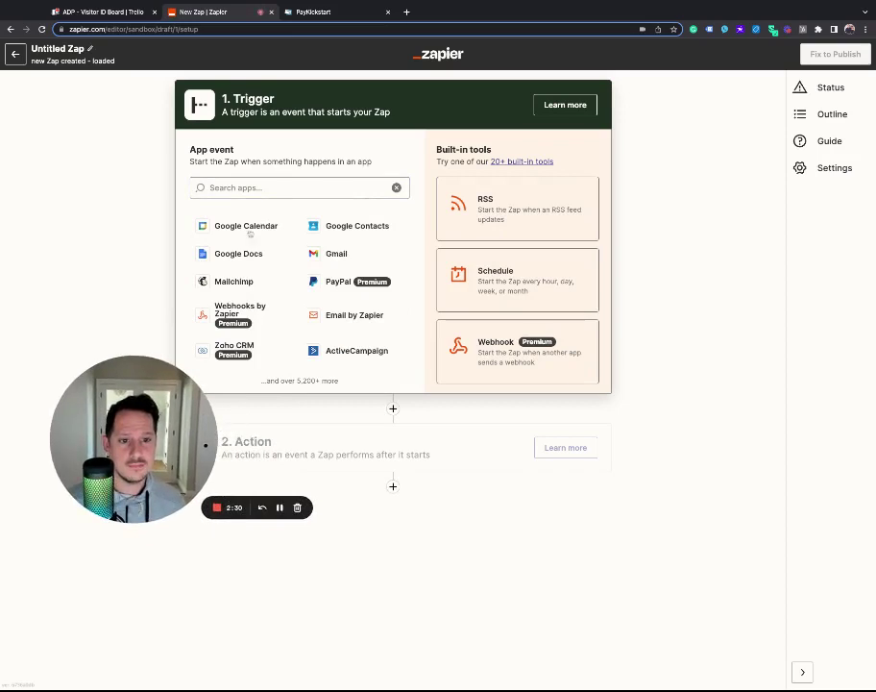
click(278, 187)
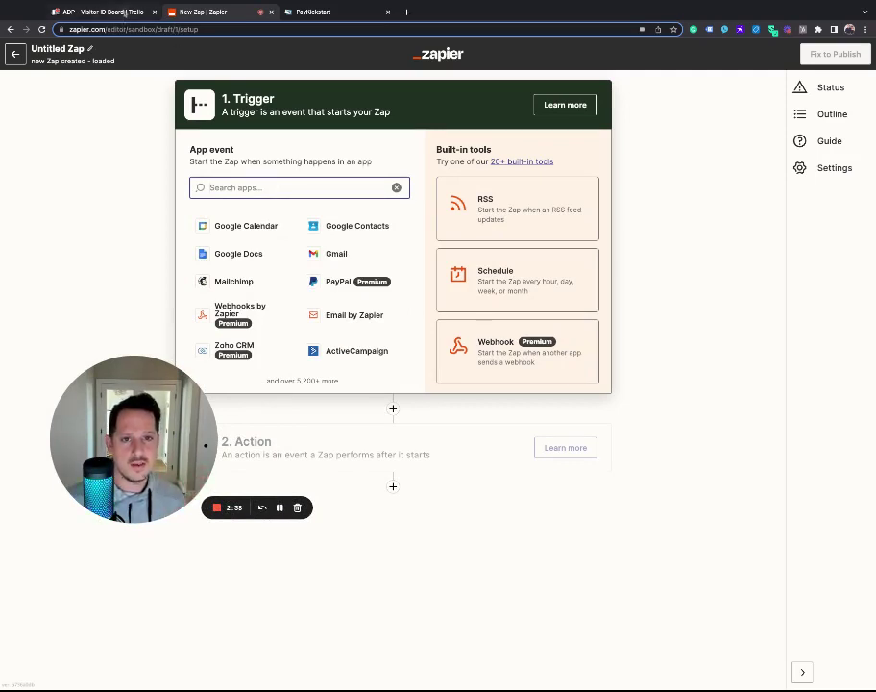
click(124, 12)
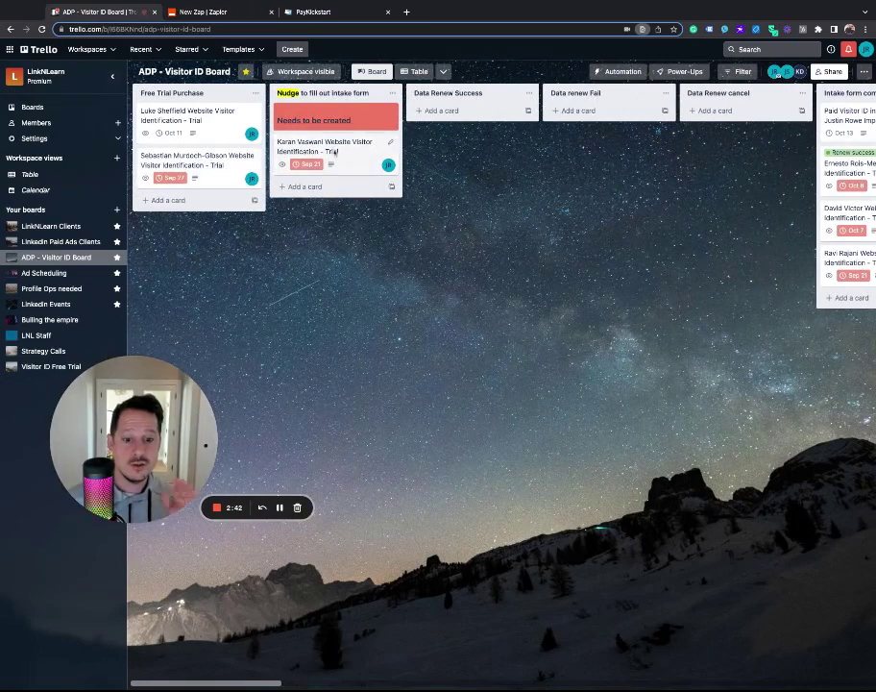
click(201, 12)
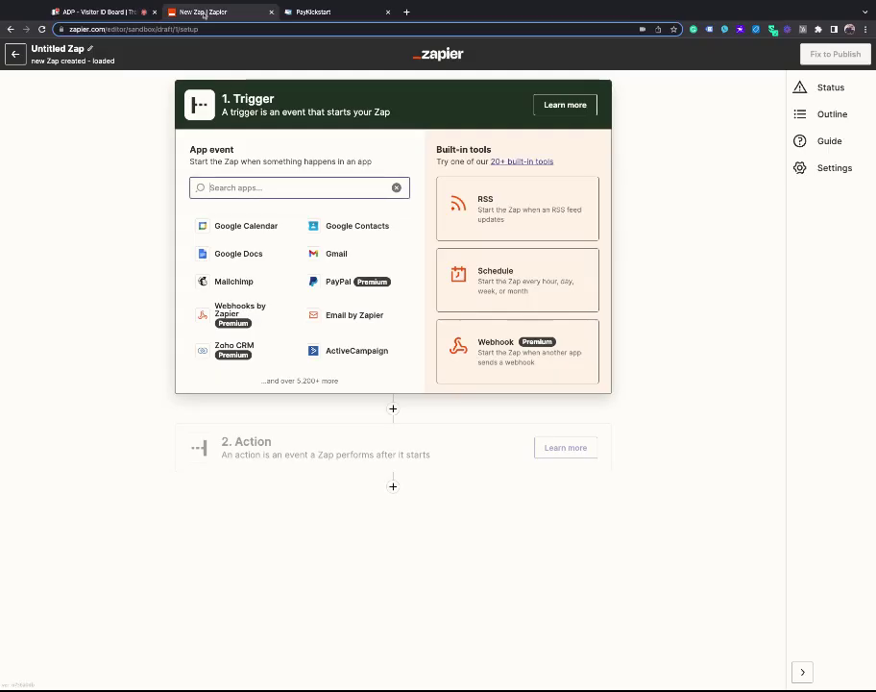
text(tre)
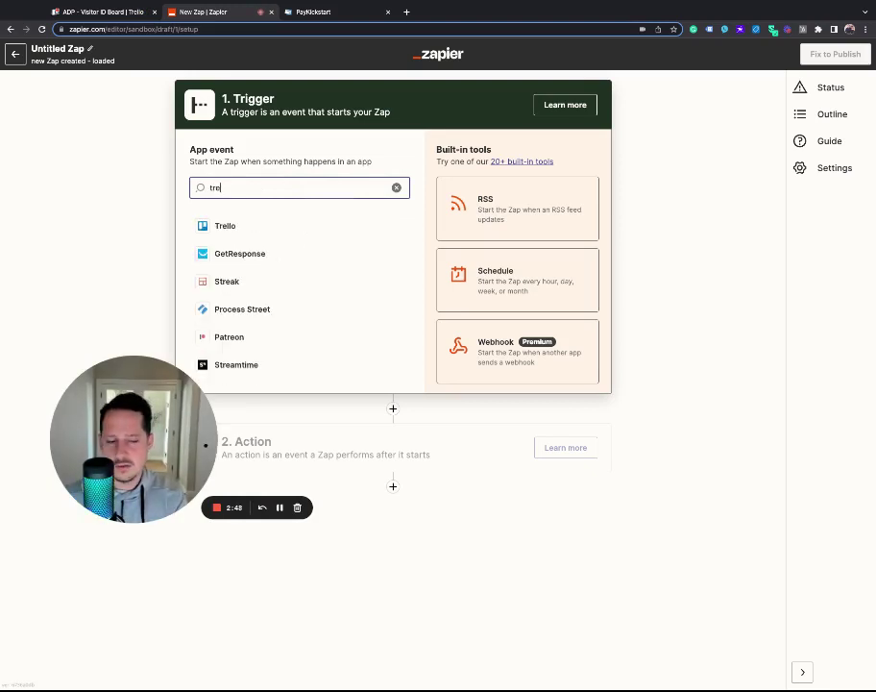
text(l)
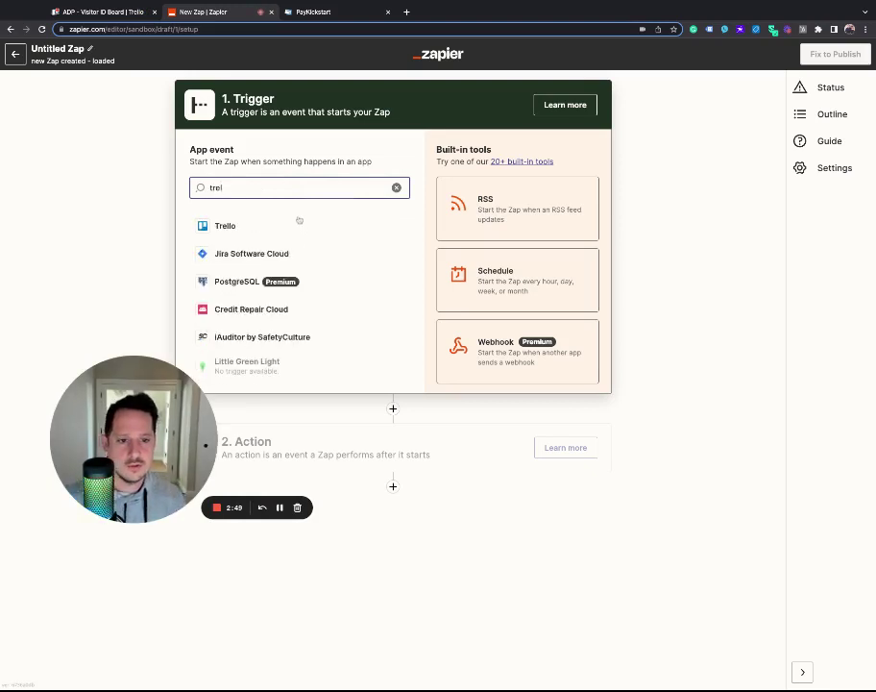
click(225, 226)
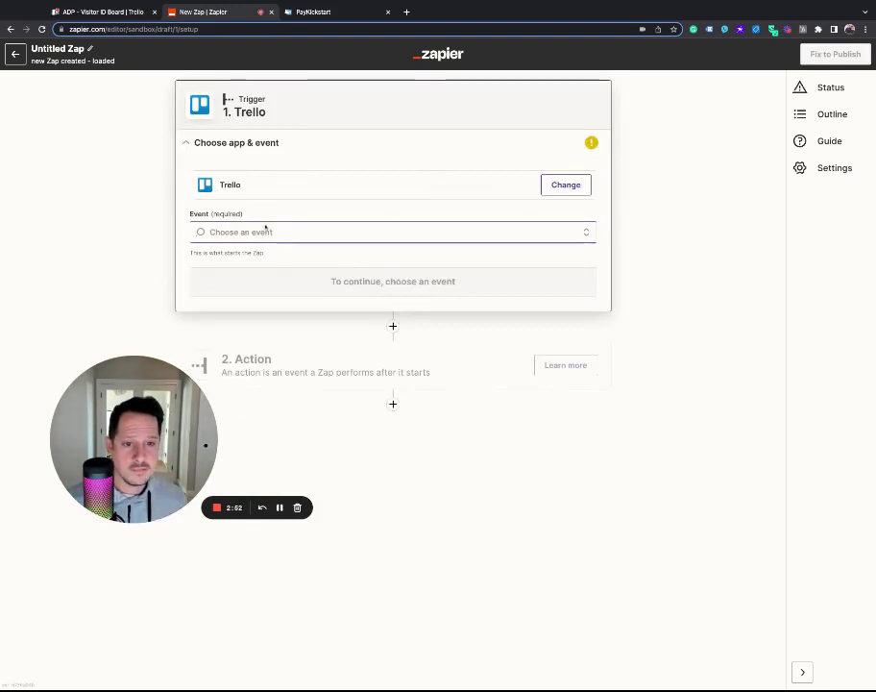
Set the Trello trigger event to Card Moved to List and continue to the account selection
click(266, 231)
click(270, 234)
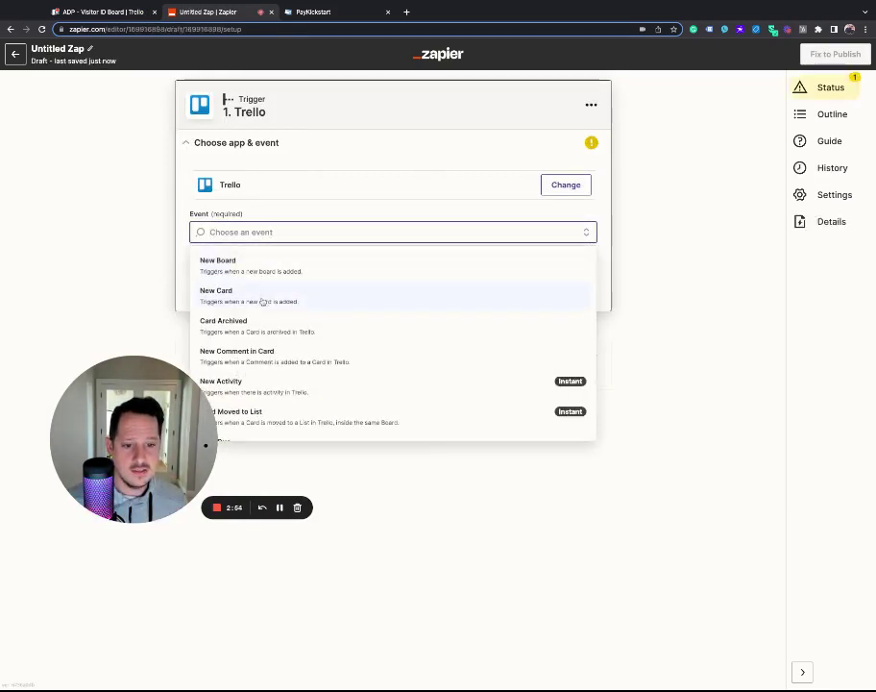
scroll(262, 350, down, 1)
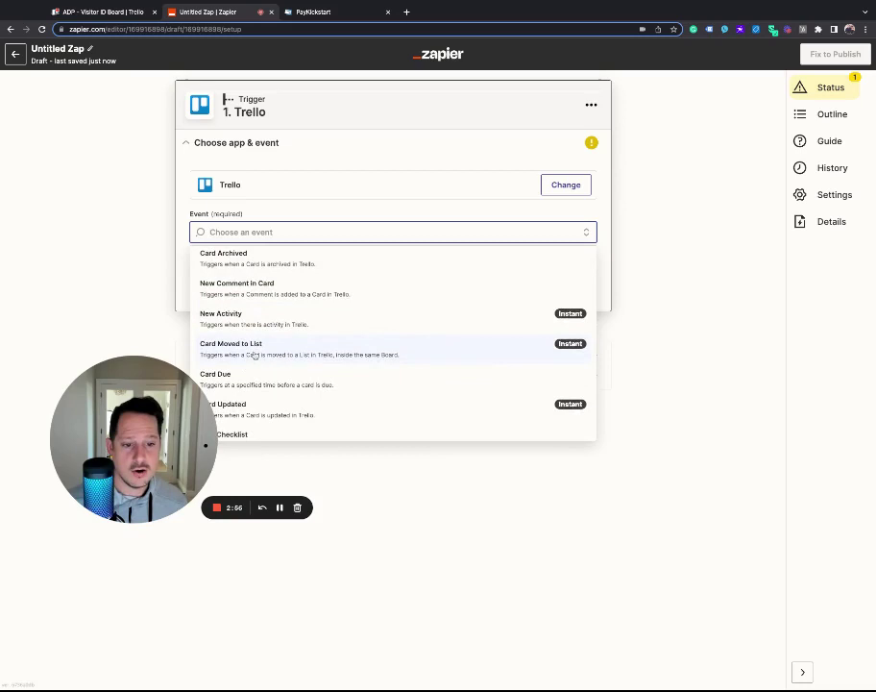
click(266, 355)
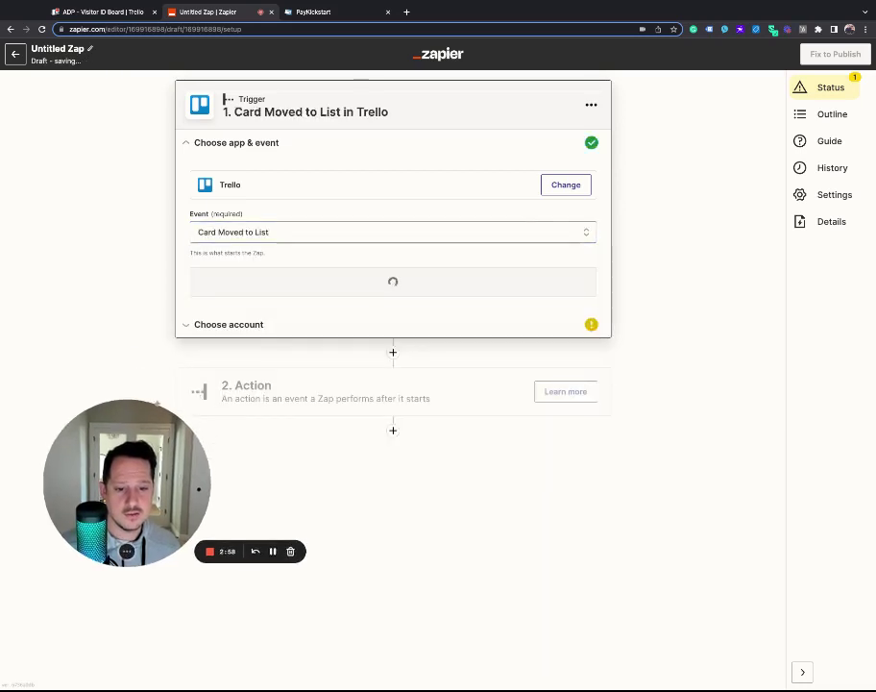
click(302, 285)
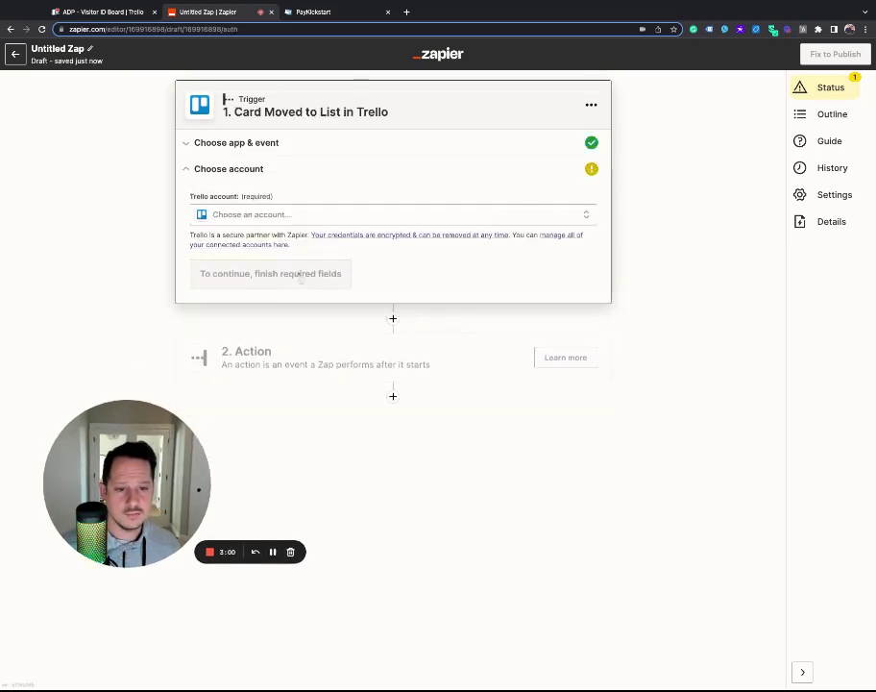
Select the board owner's personal Trello account for the trigger and continue to the trigger setup
click(299, 221)
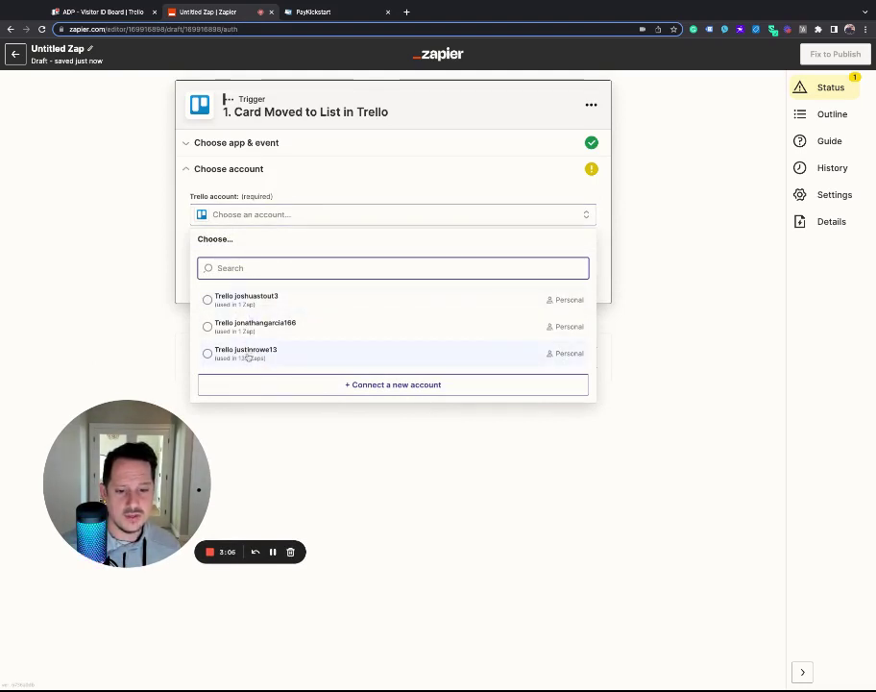
click(252, 354)
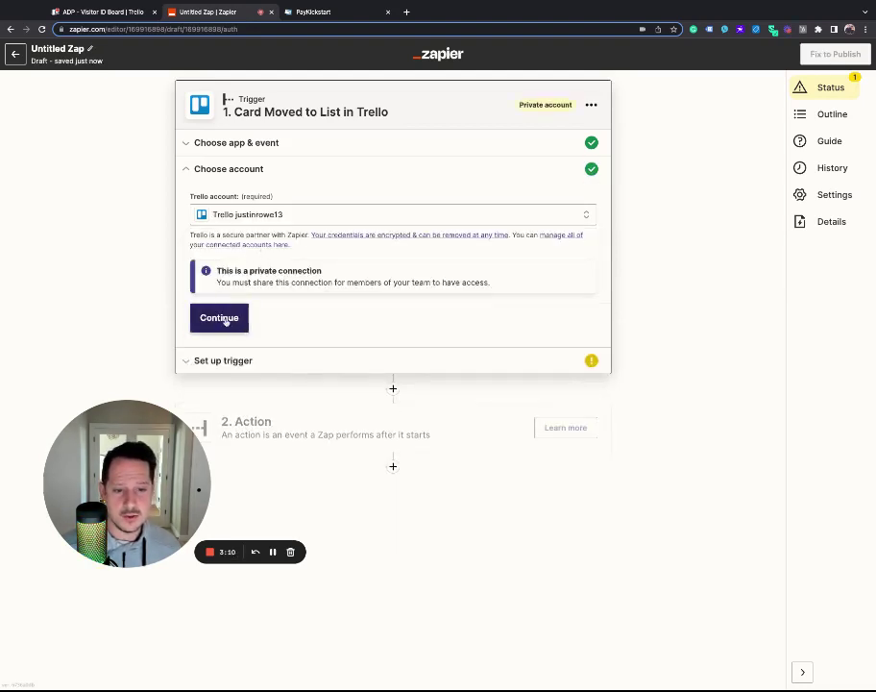
click(226, 320)
Set the trigger's board to ADP - Visitor ID Board
click(263, 244)
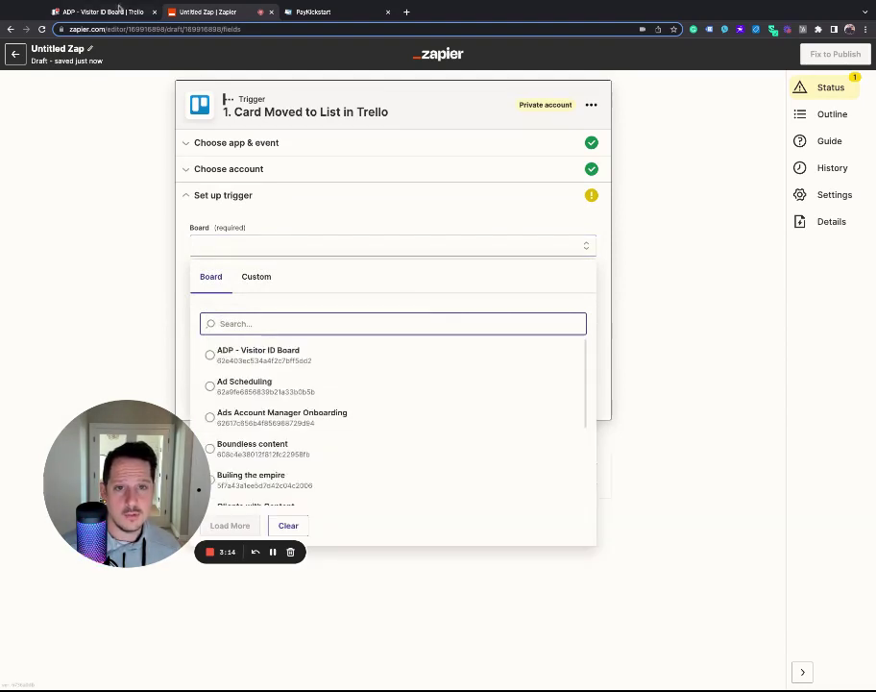
click(117, 10)
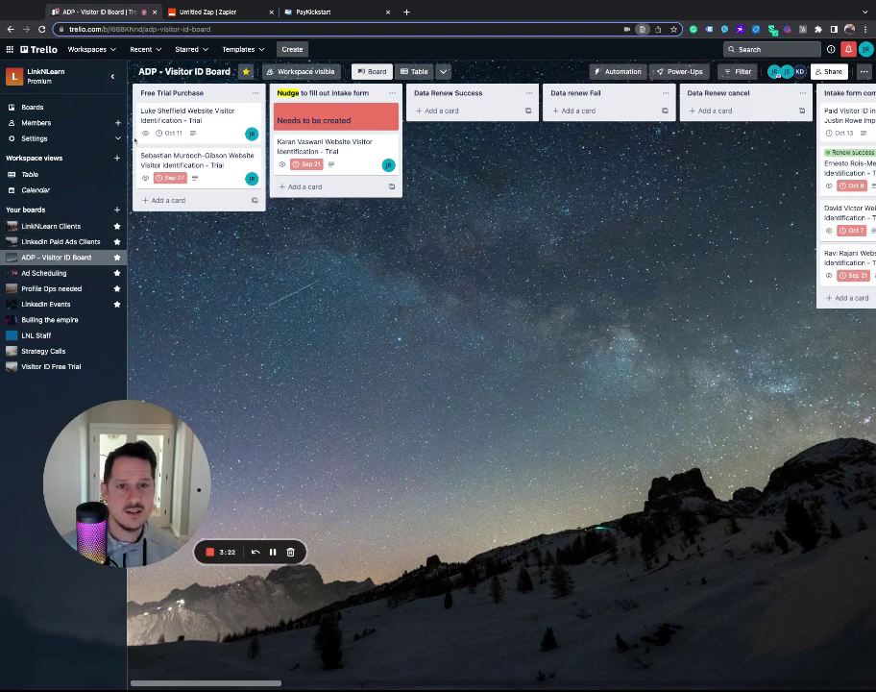
click(229, 12)
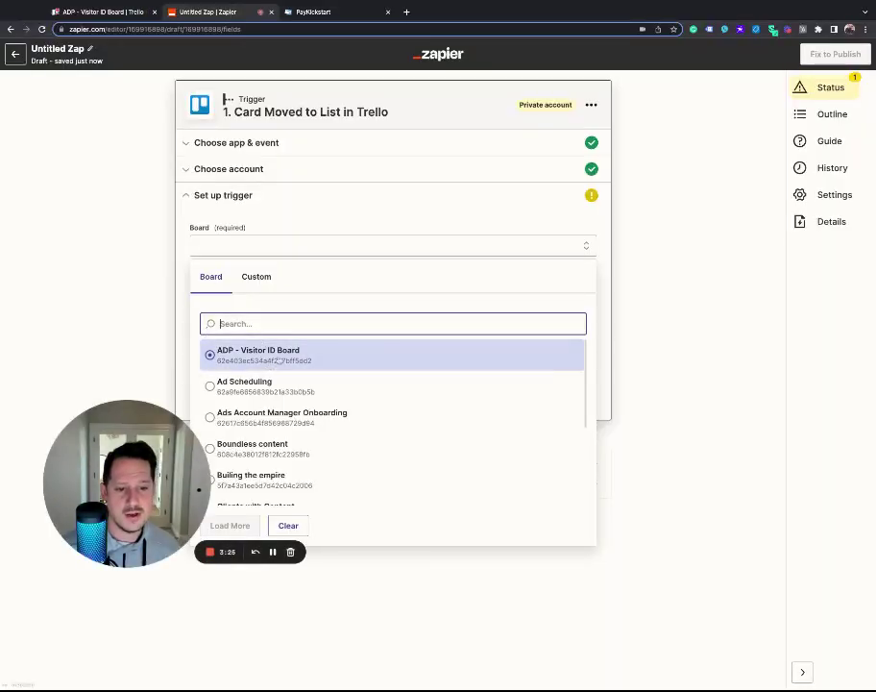
click(275, 358)
Set the trigger's list to Nudge to fill out intake form and continue to the trigger test
click(280, 297)
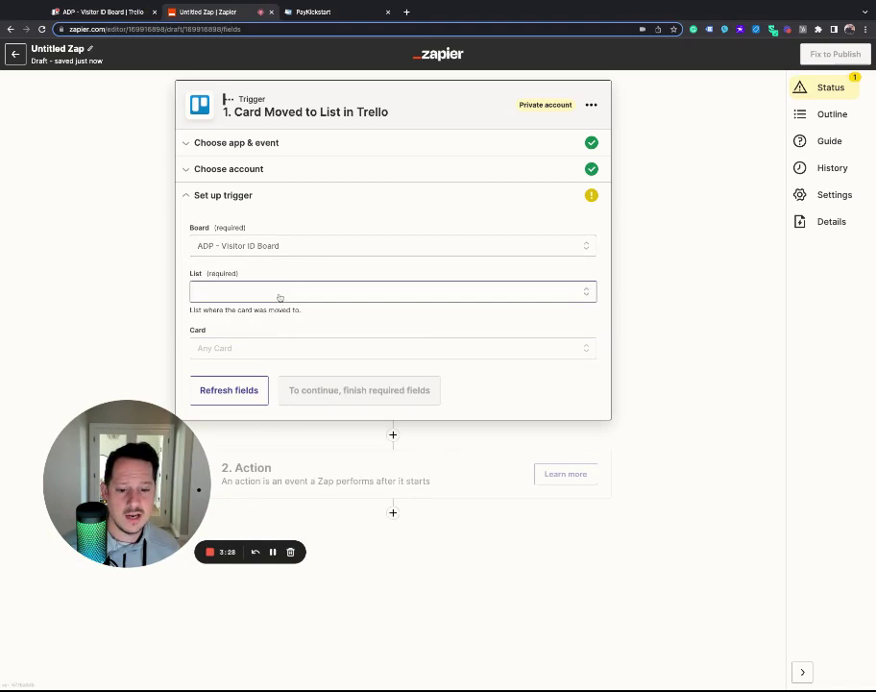
scroll(255, 423, down, 3)
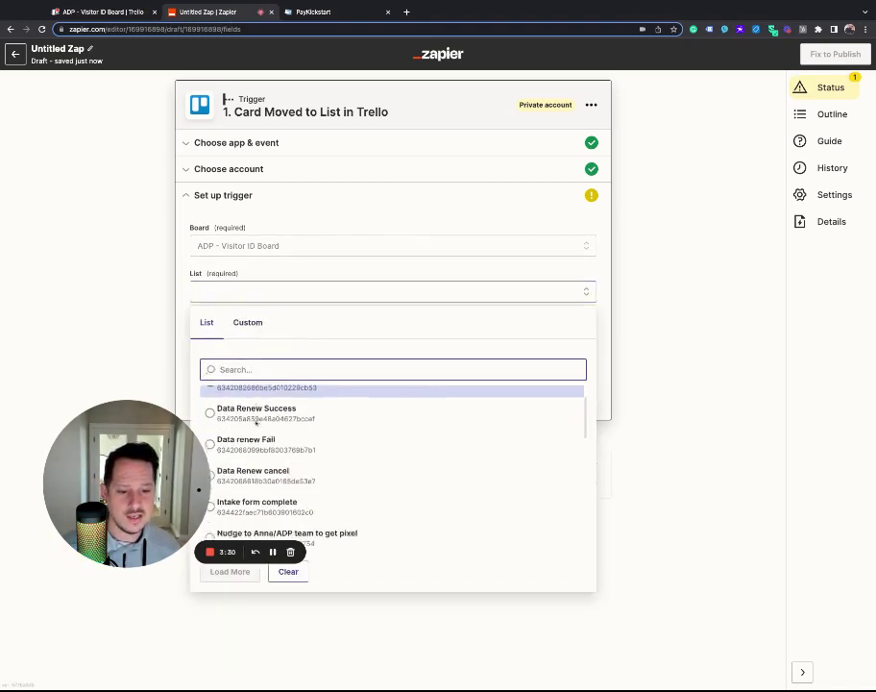
click(273, 292)
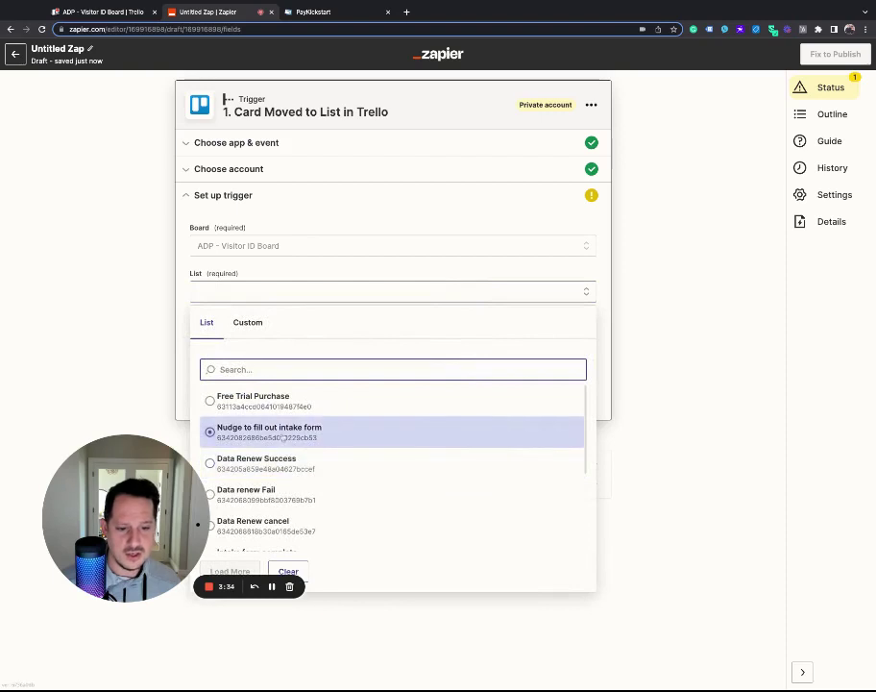
click(282, 434)
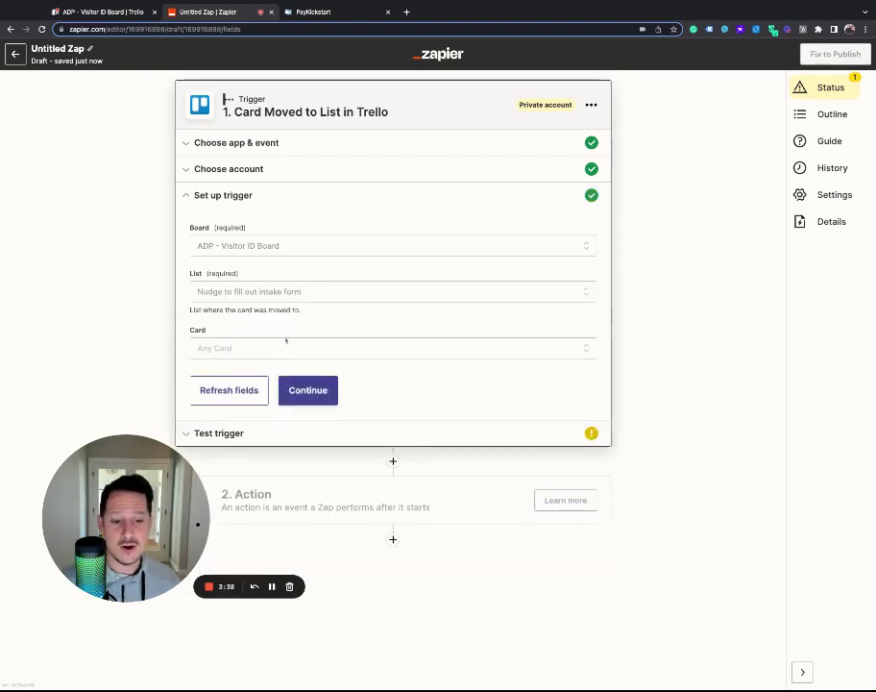
click(309, 389)
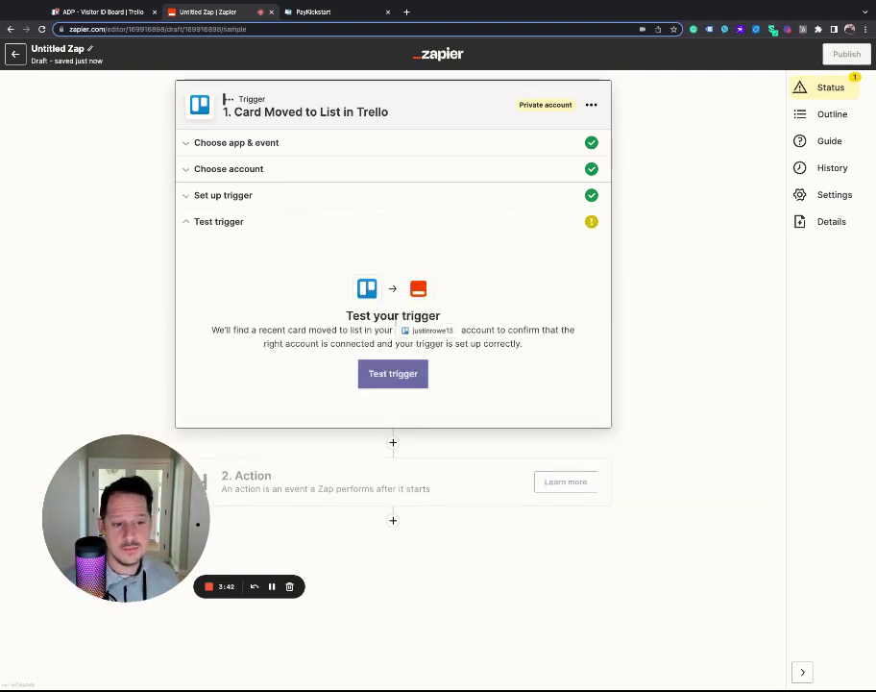
Test the trigger and examine the sample card's description field for the customer's e-mail, checking against the Trello board
click(398, 381)
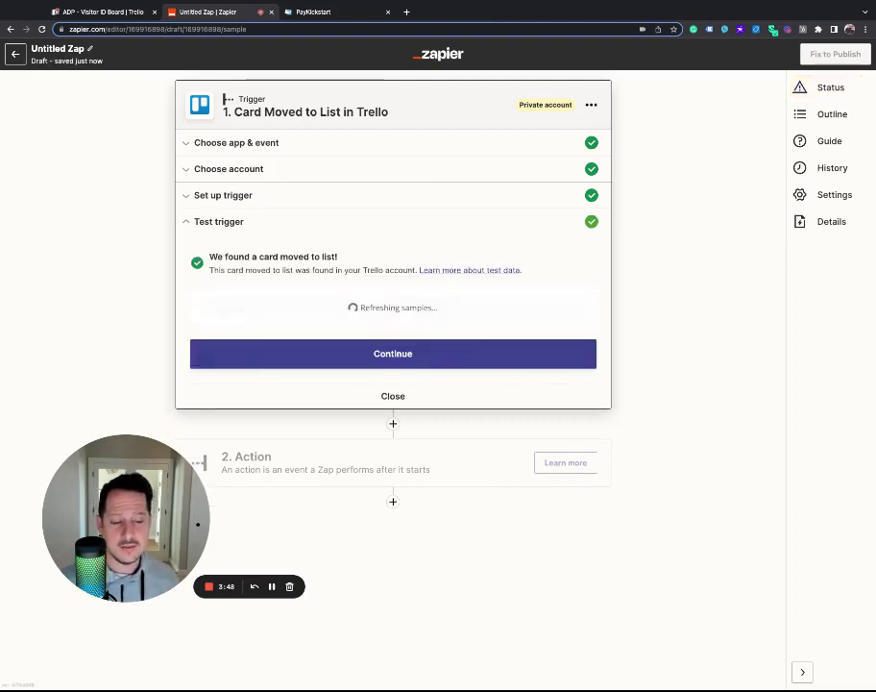
scroll(323, 419, down, 5)
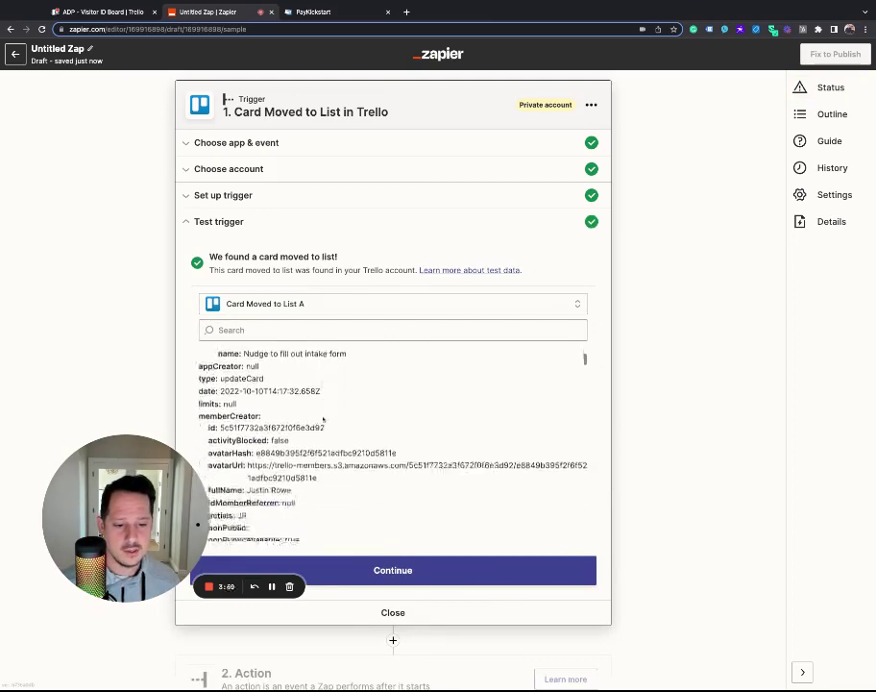
scroll(323, 419, down, 3)
scroll(323, 419, down, 2)
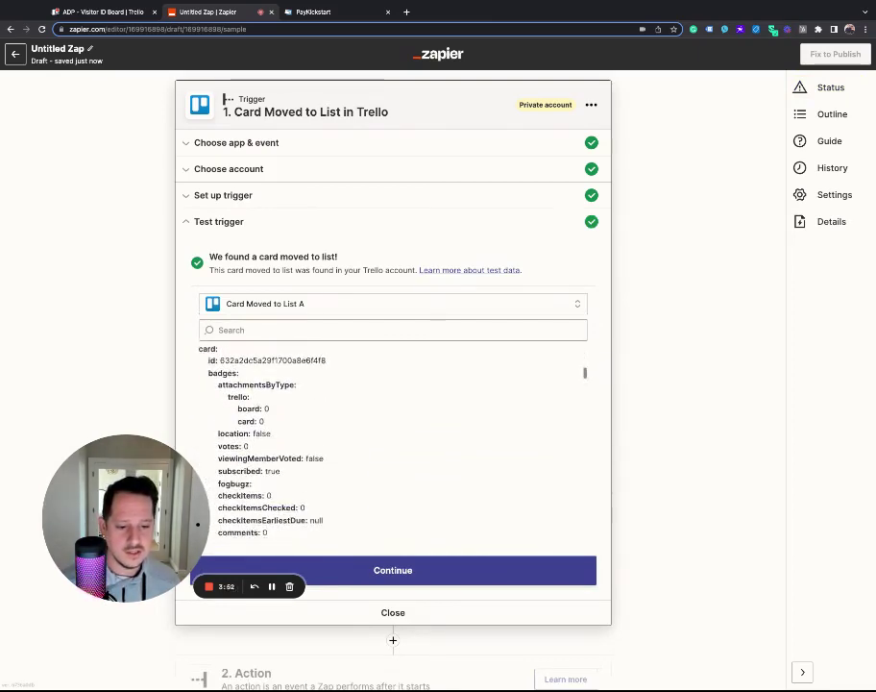
scroll(334, 470, down, 3)
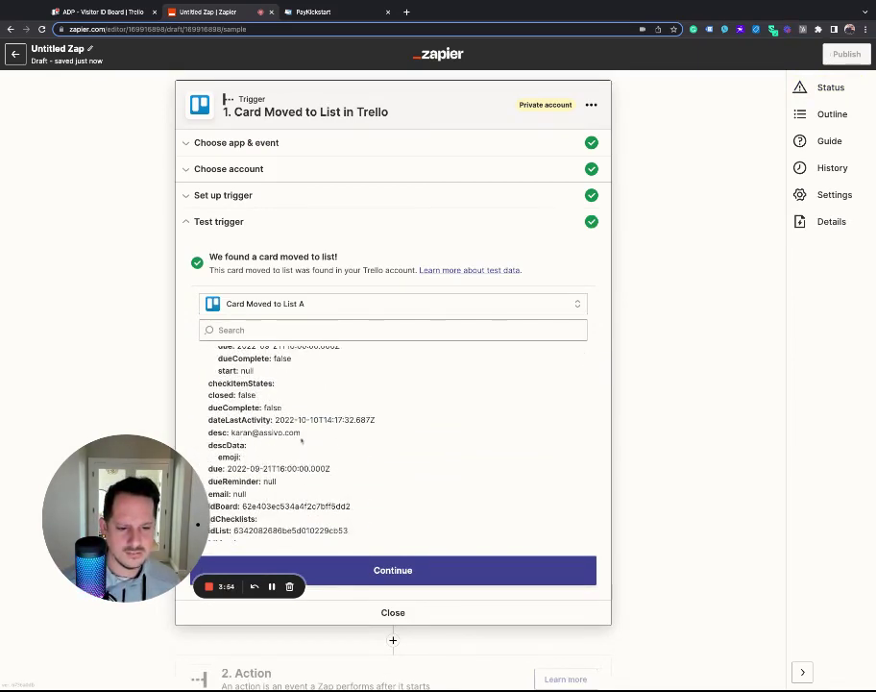
drag(231, 432, 307, 438)
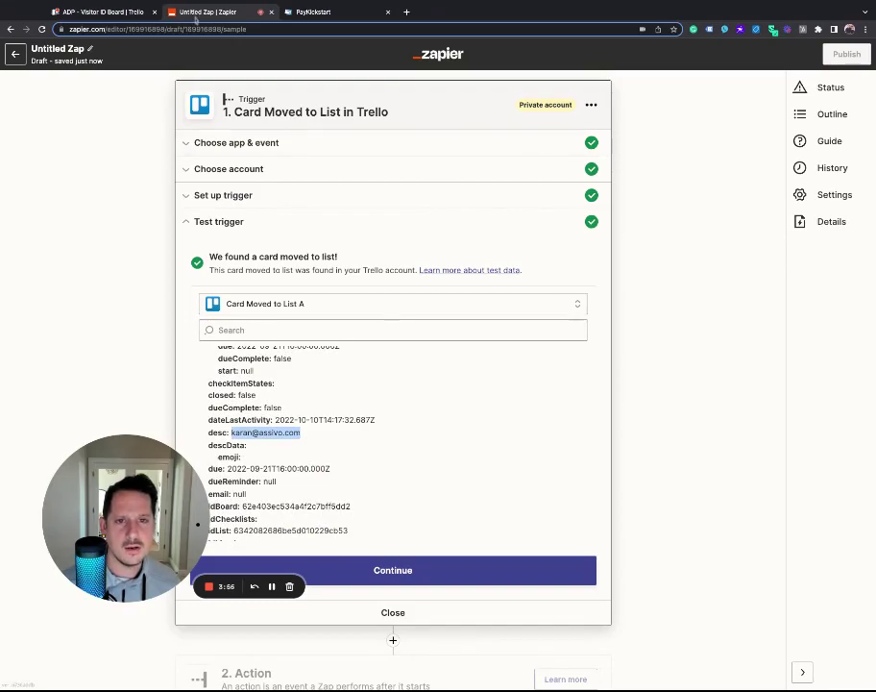
click(96, 11)
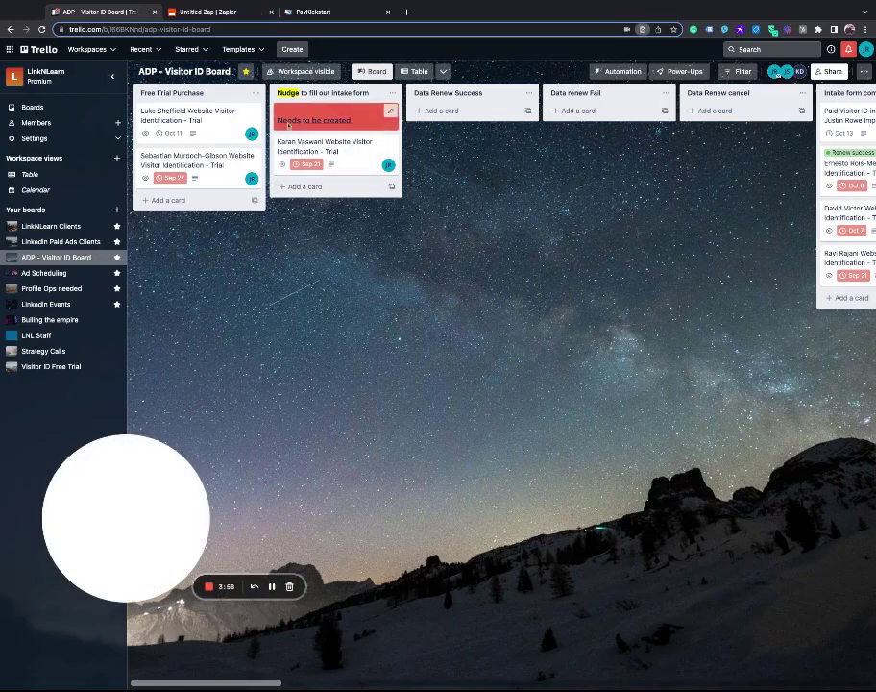
click(207, 12)
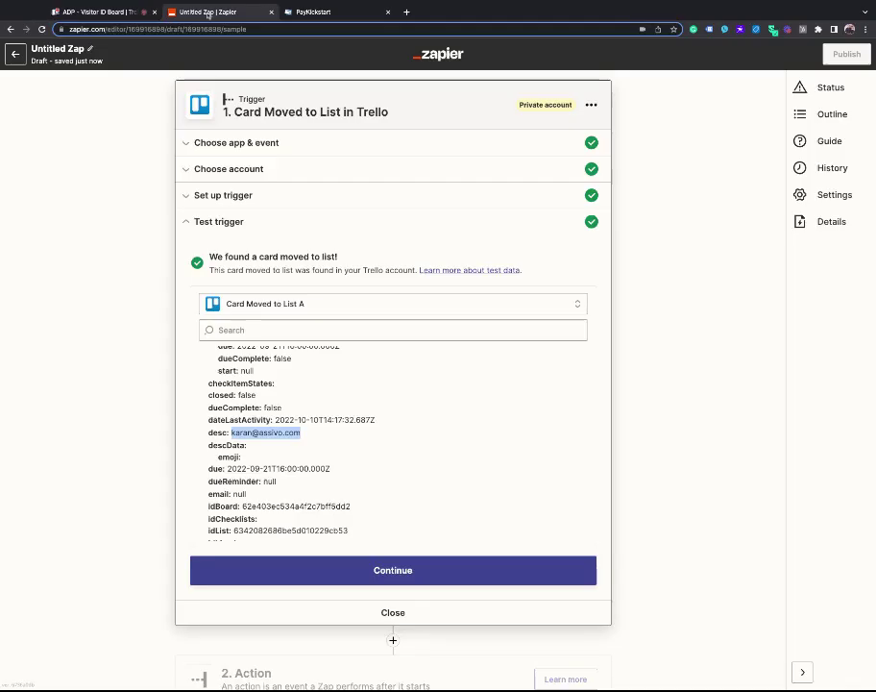
Add Gmail as the action app with the Send Email event and continue to the account selection
click(393, 570)
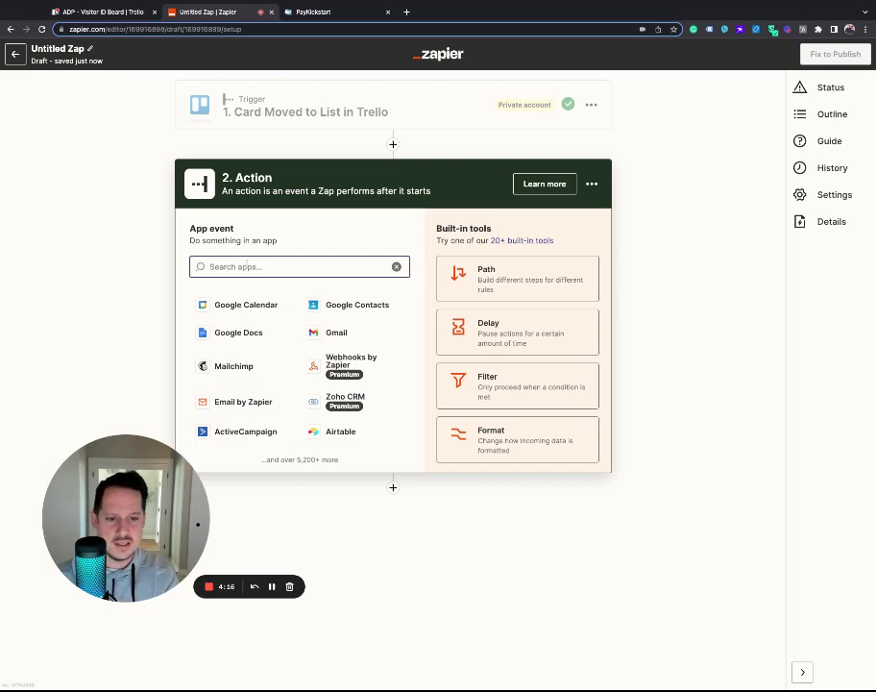
text(gmail)
click(221, 301)
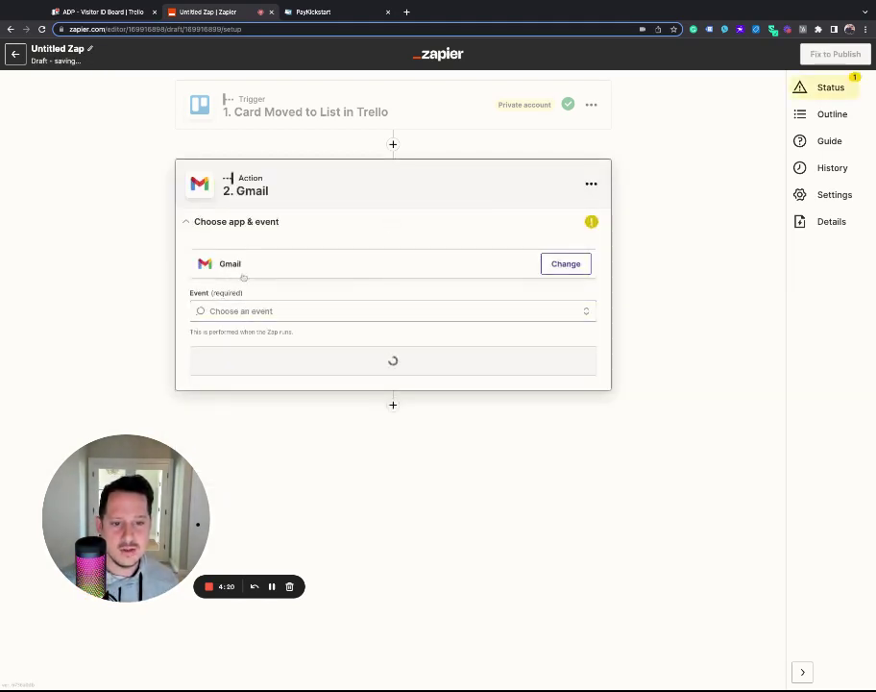
click(250, 311)
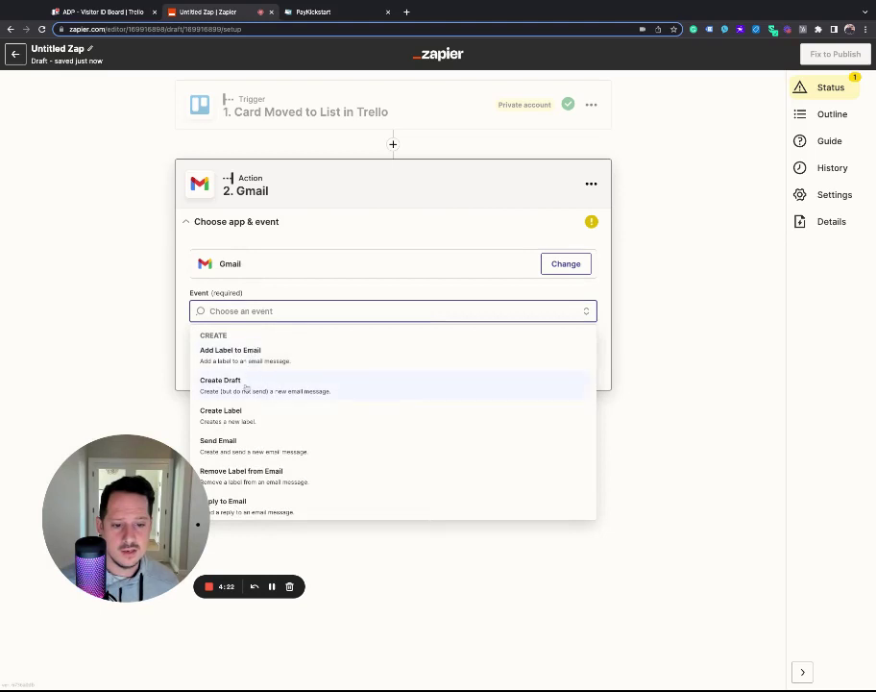
click(235, 447)
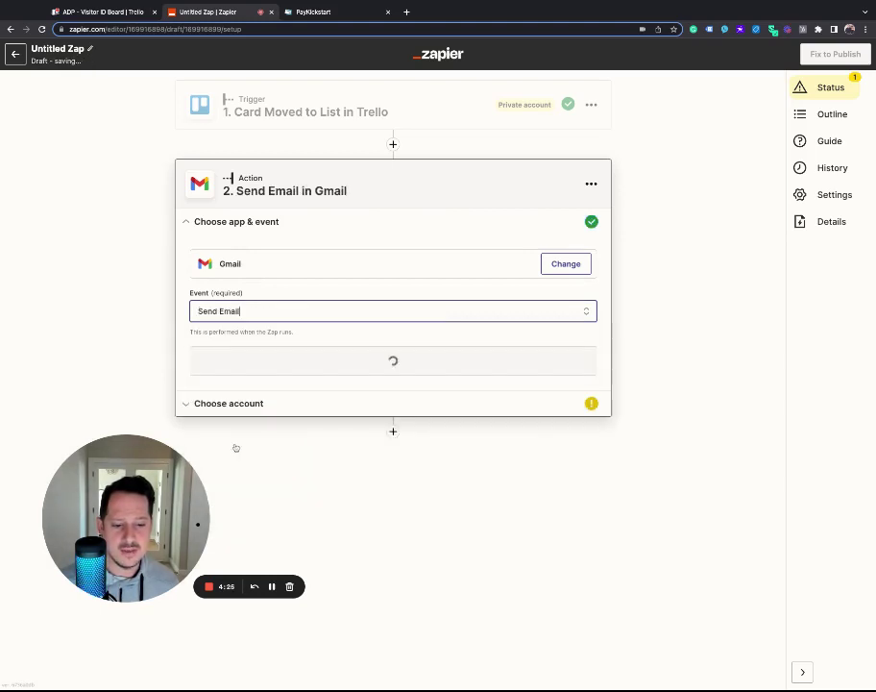
click(275, 370)
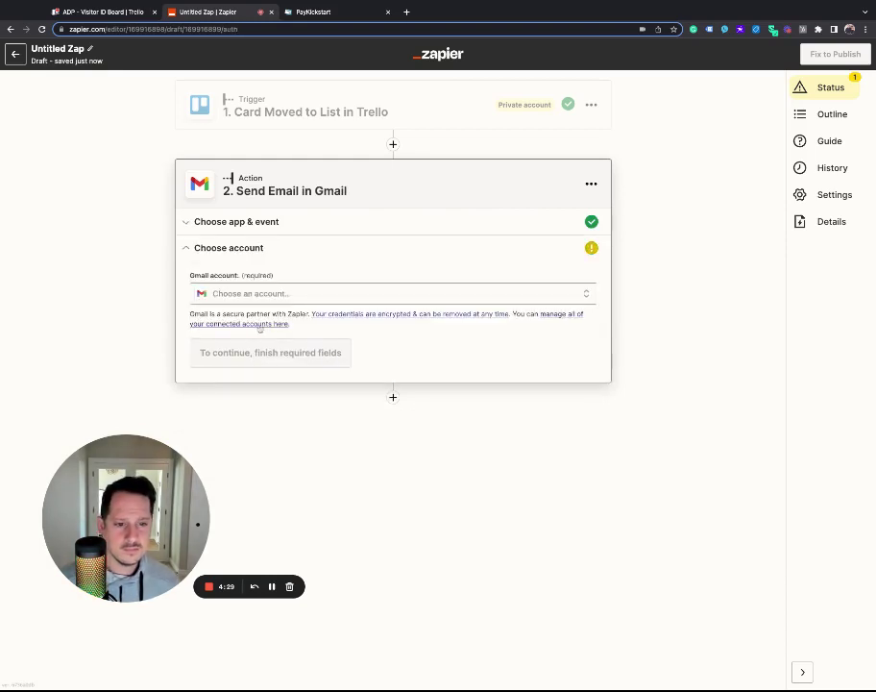
Select the unnumbered Impactable support Gmail account for the action and continue to the action setup
click(284, 295)
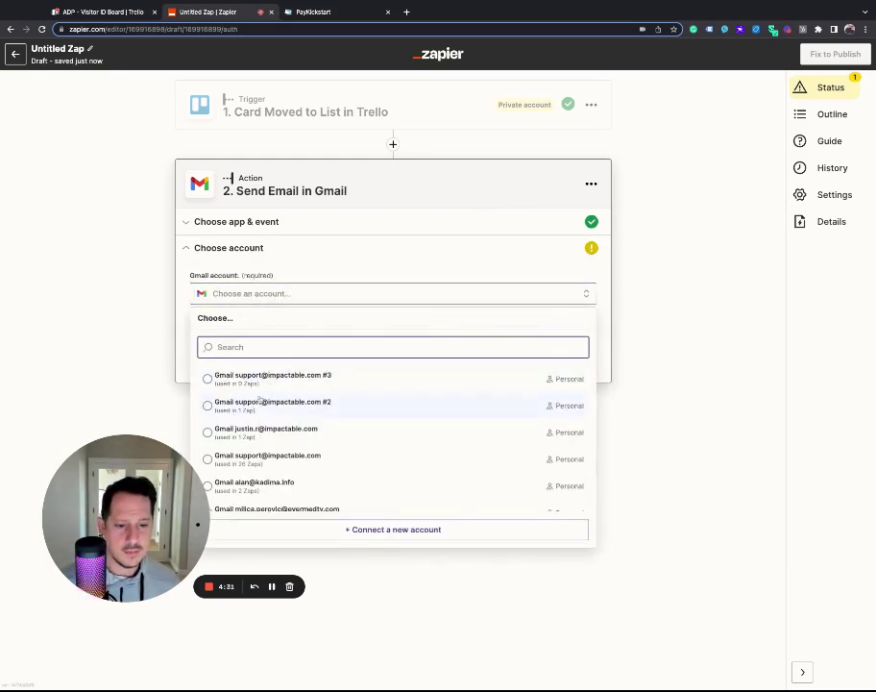
text(suppo)
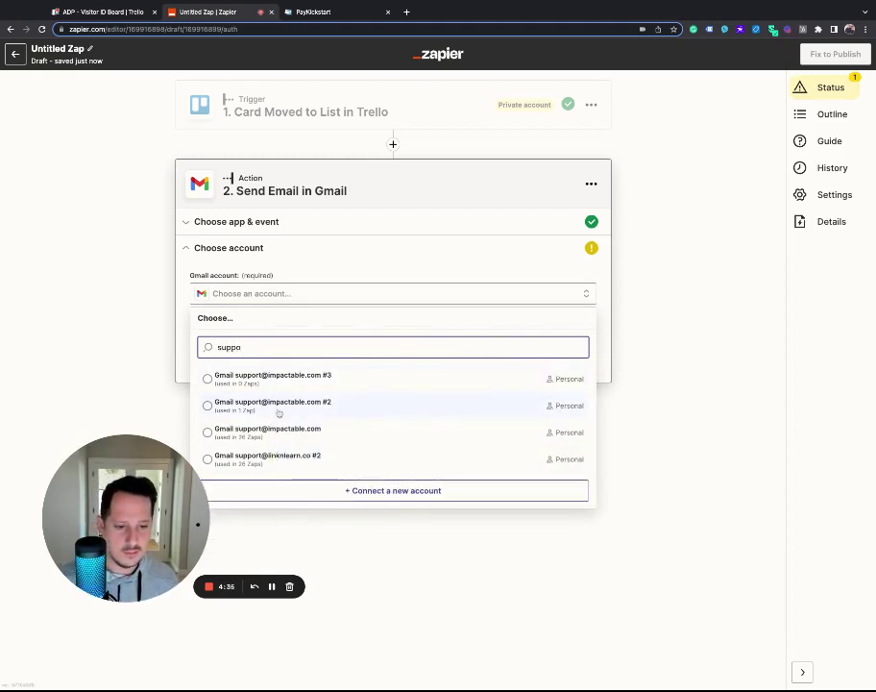
click(304, 432)
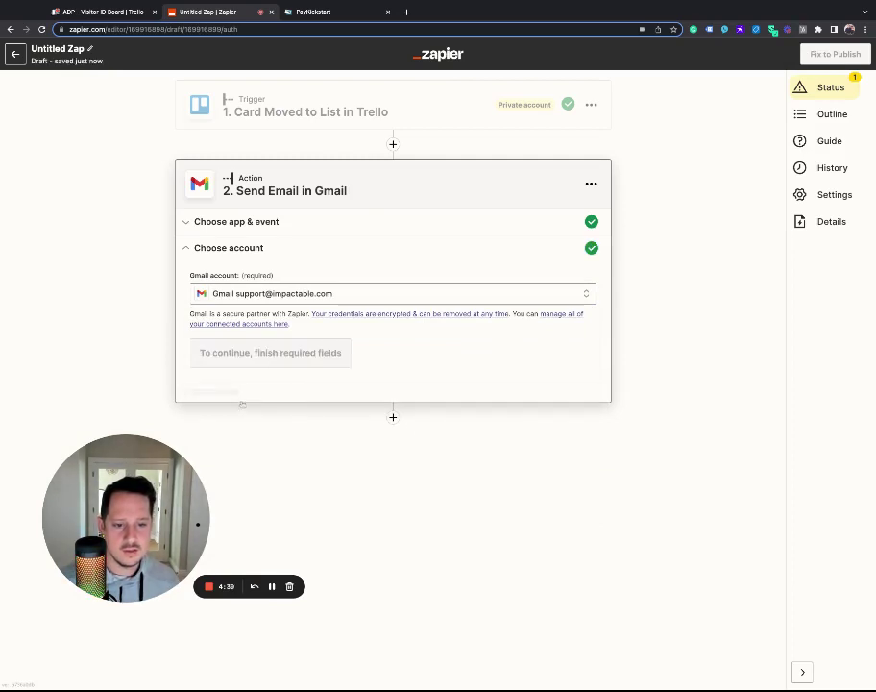
click(221, 356)
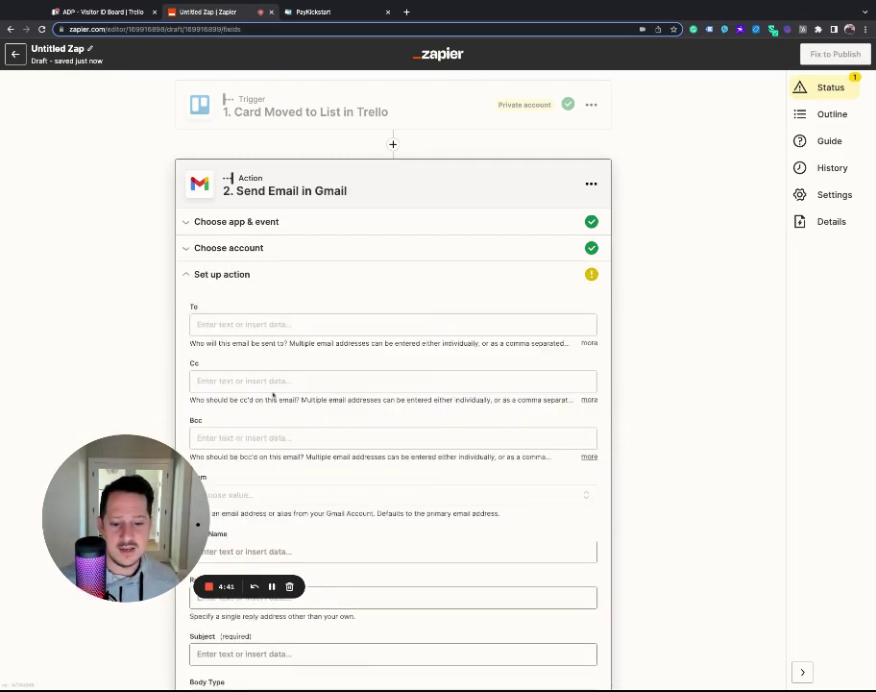
Set the email's recipient to the trigger's Card Desc value and its From address to the Impactable support address
click(262, 326)
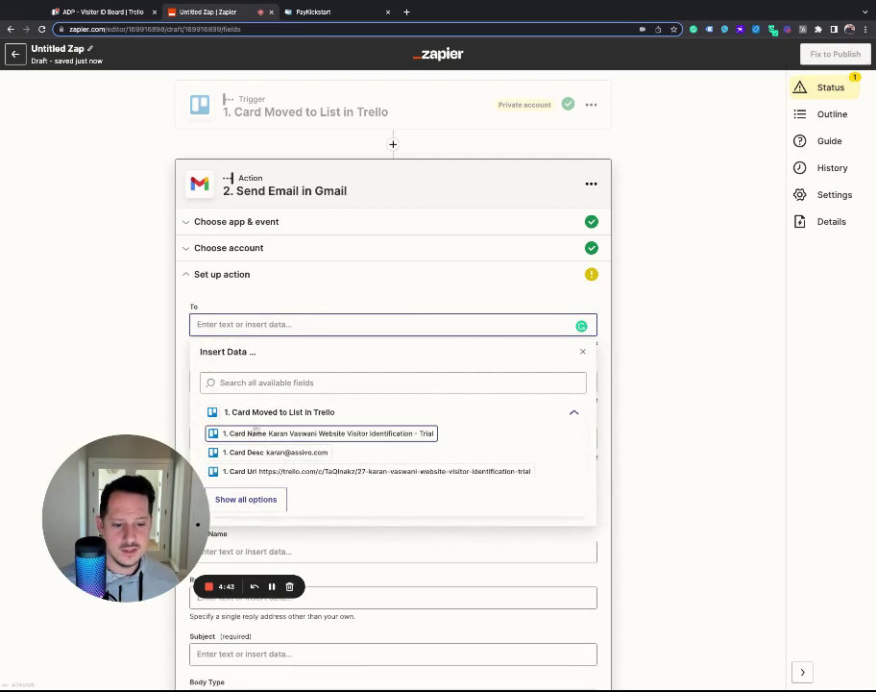
click(269, 452)
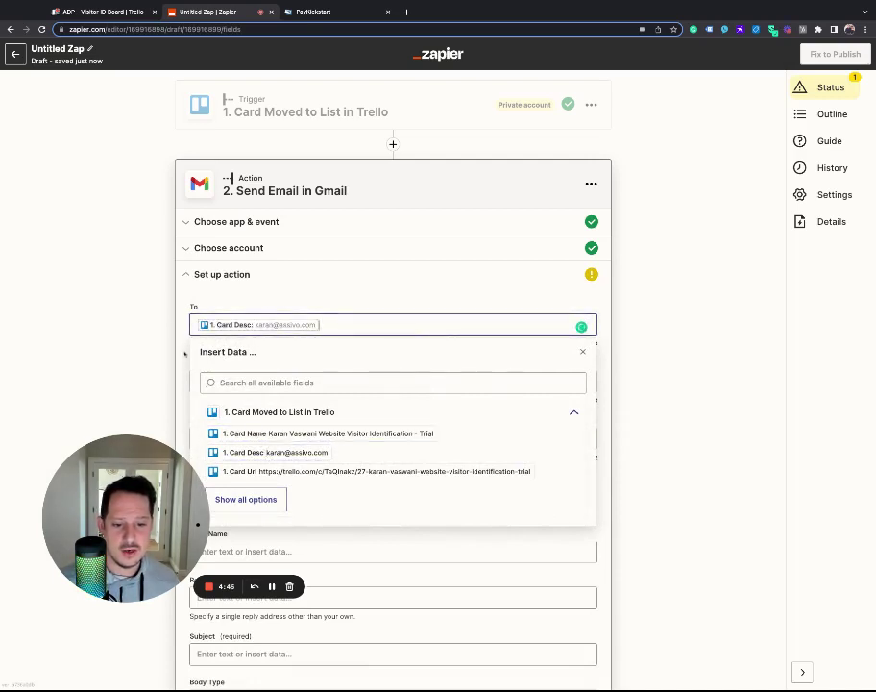
scroll(393, 384, down, 3)
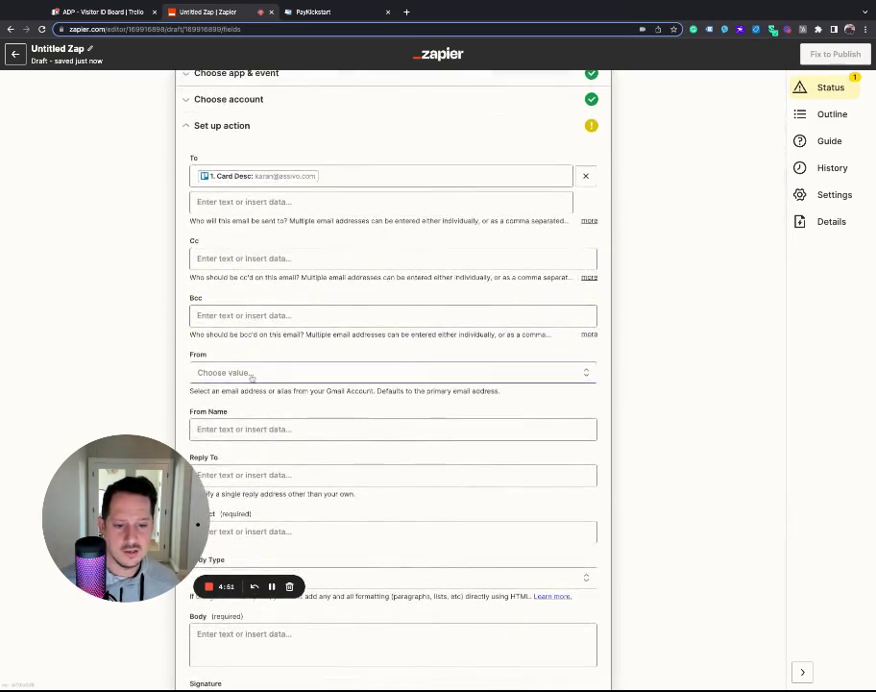
click(252, 374)
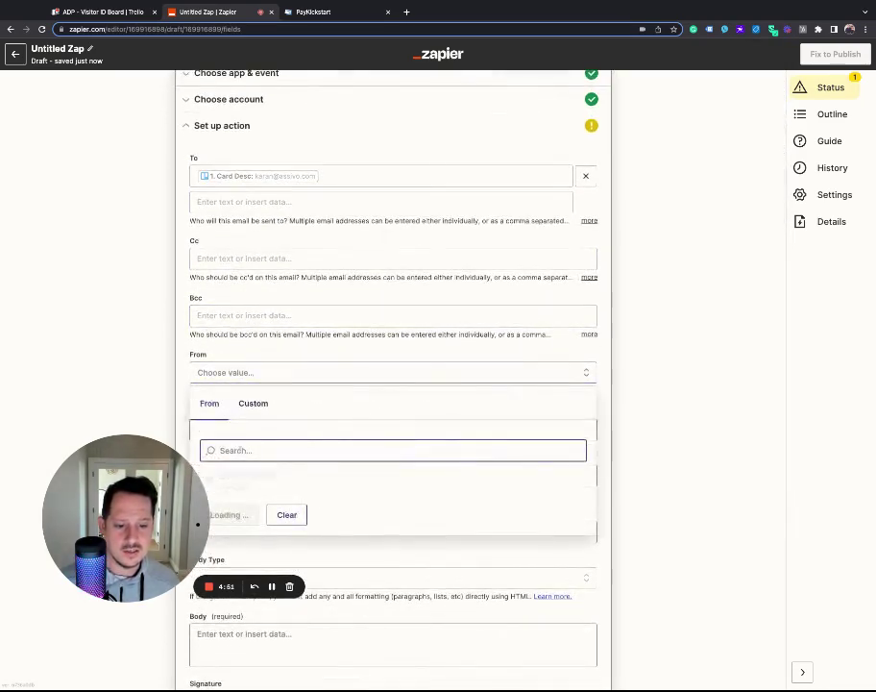
click(239, 477)
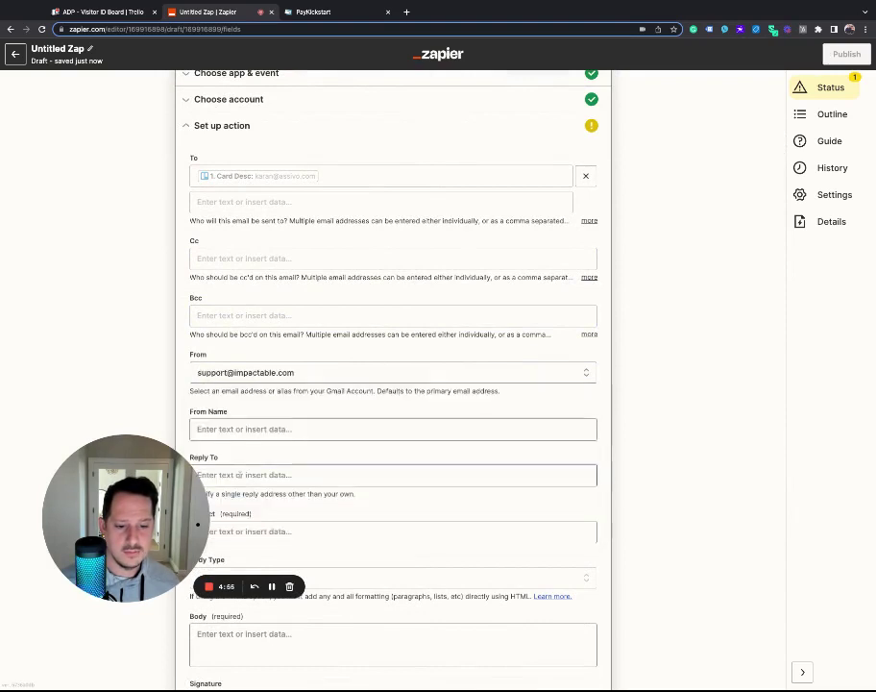
Set the email's From Name to Impactable Support
click(258, 402)
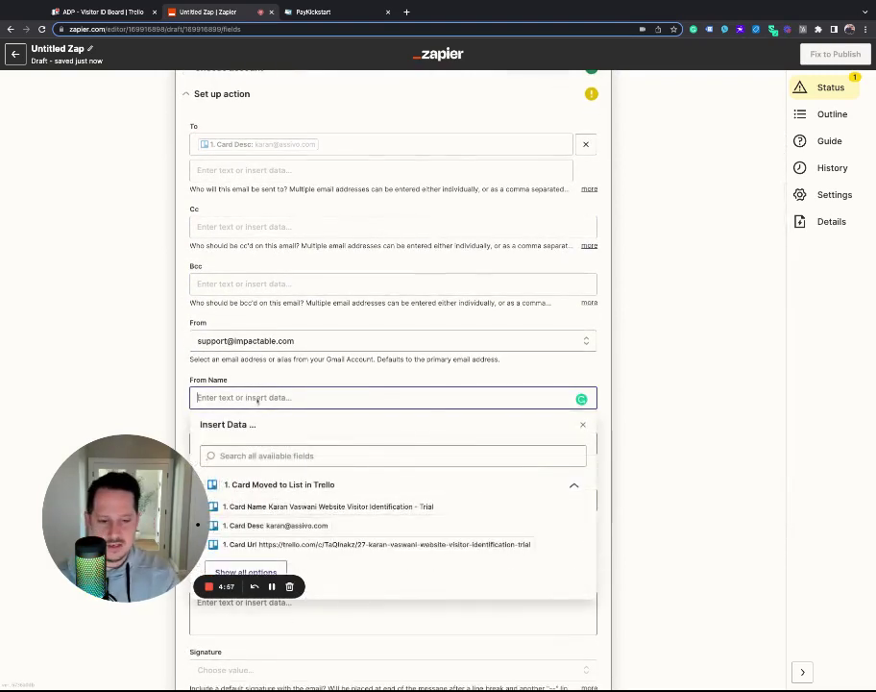
text(impactable)
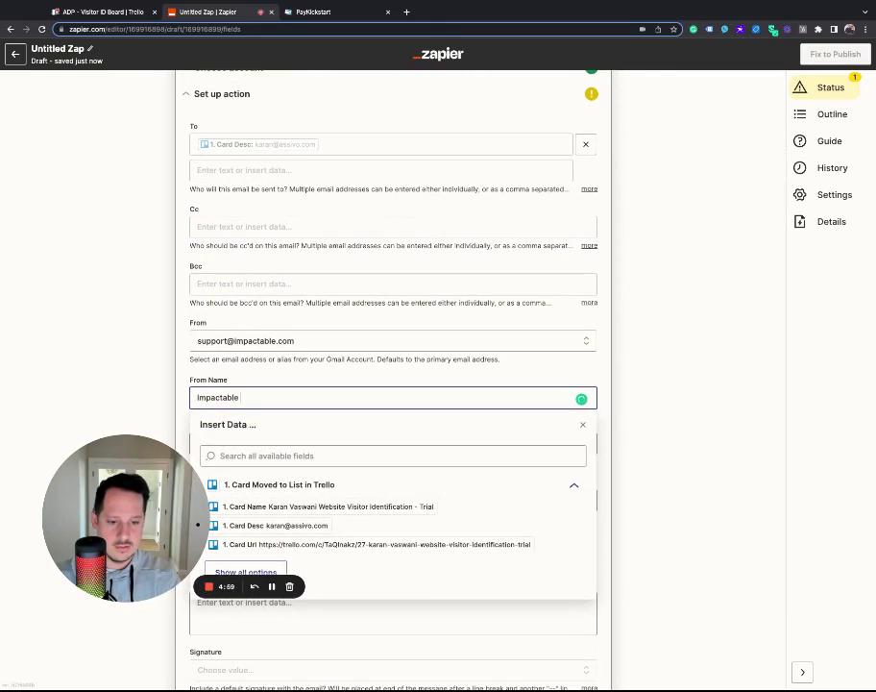
text( Support)
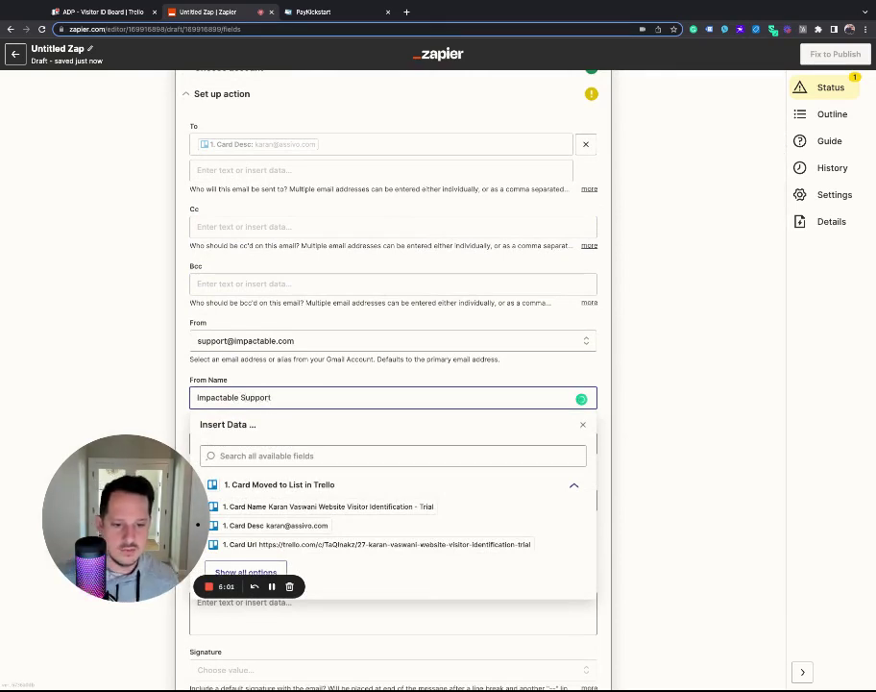
click(174, 411)
scroll(240, 384, down, 1)
click(243, 376)
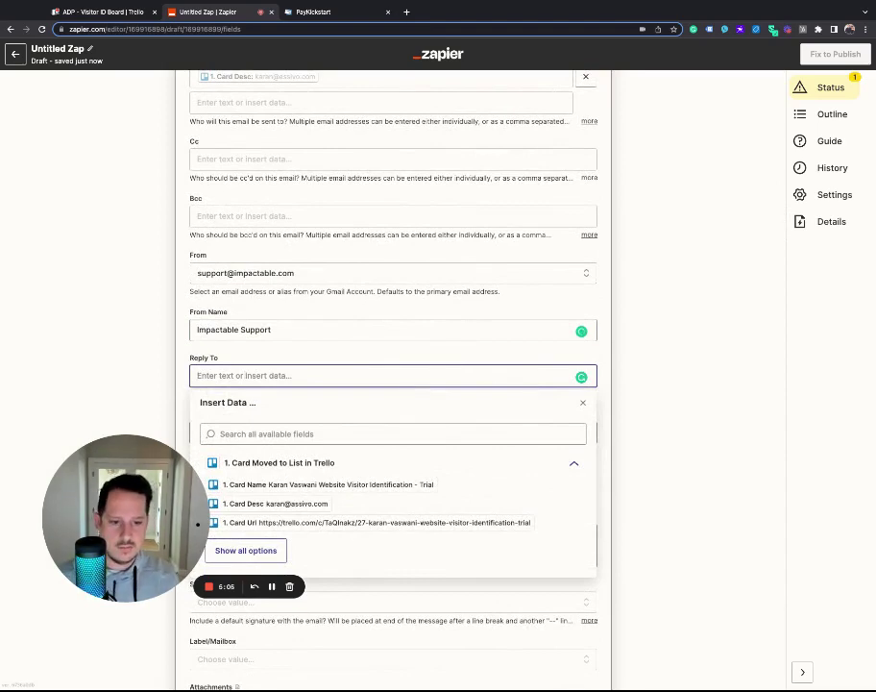
click(183, 389)
Set the email's subject to "Website visitor ID - Action Required"
scroll(180, 389, down, 1)
click(226, 350)
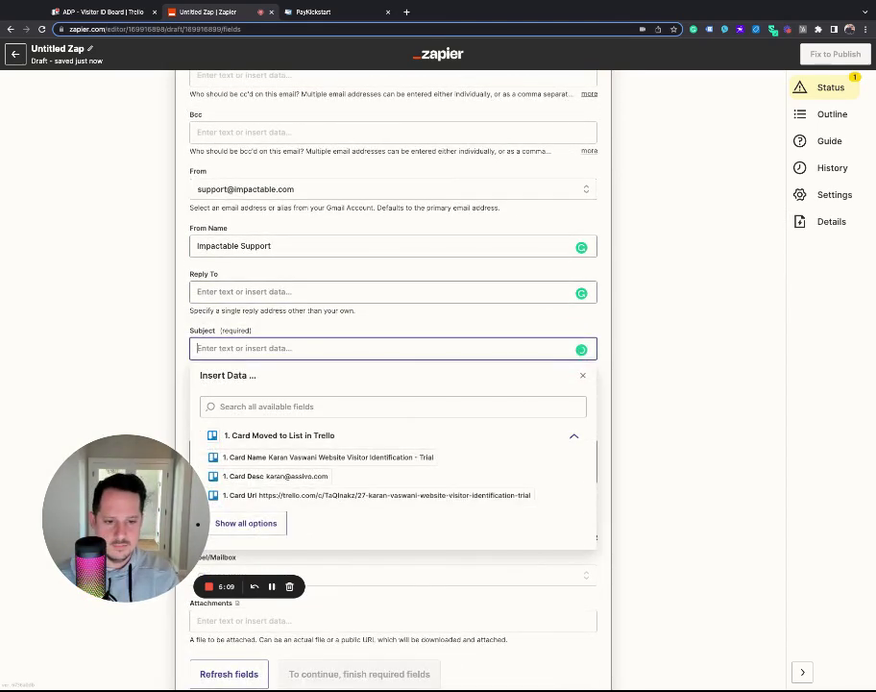
text(Impac)
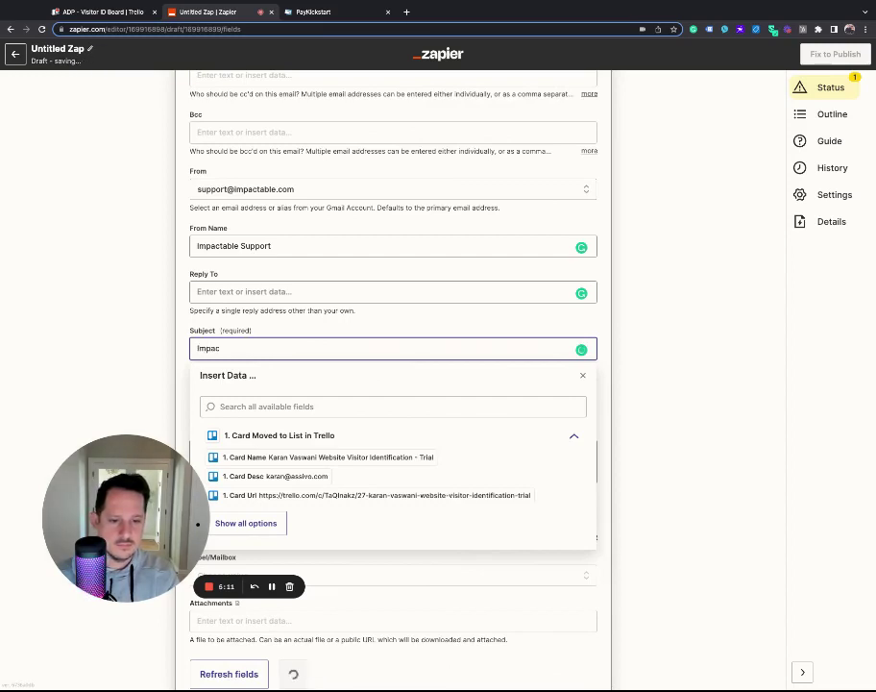
key(BackSpace)
key(BackSpace)
key(BackSpace)
key(BackSpace)
key(BackSpace)
text(Website visitor ID - Ac)
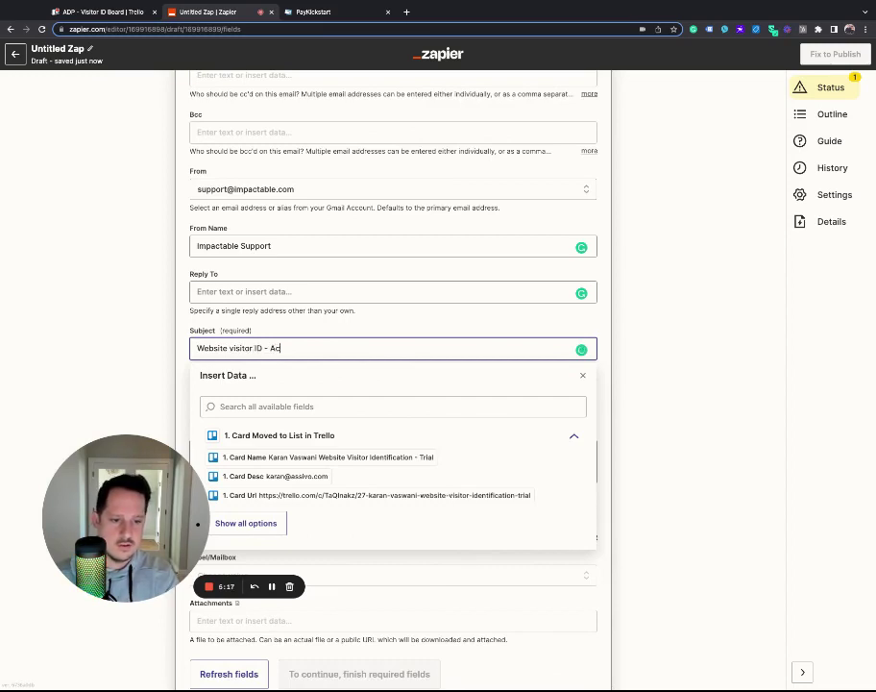
text(red)
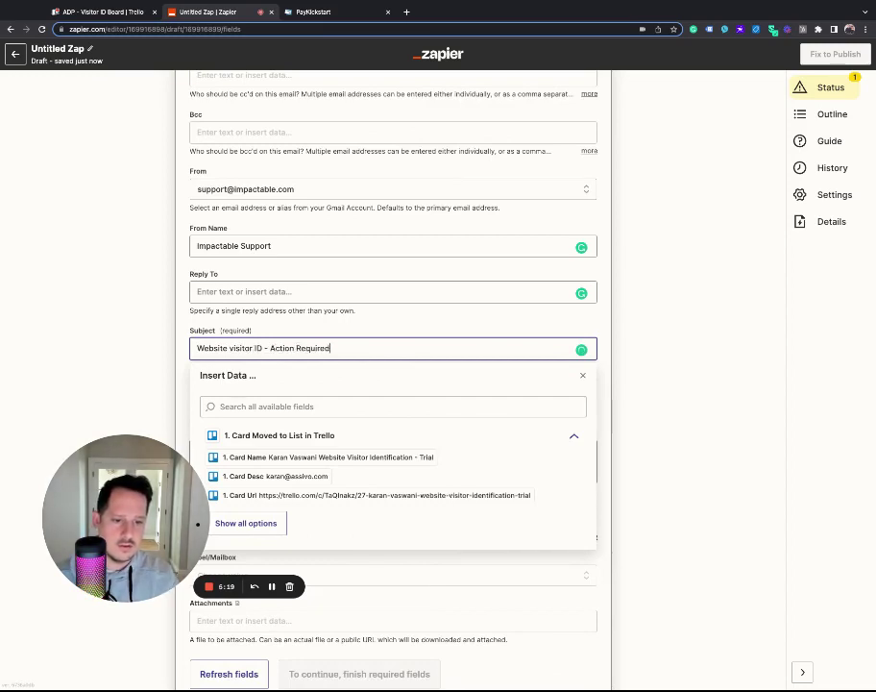
click(180, 412)
scroll(180, 411, down, 2)
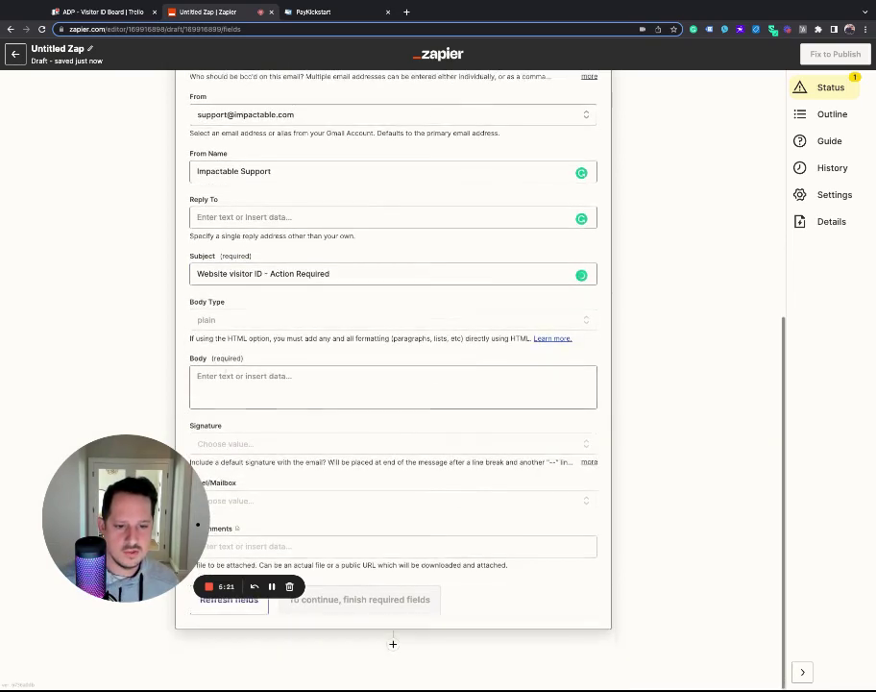
Fill the email body with the prepared Visitor ID questionnaire message and remove its opening thank-you-for-purchase line
click(249, 376)
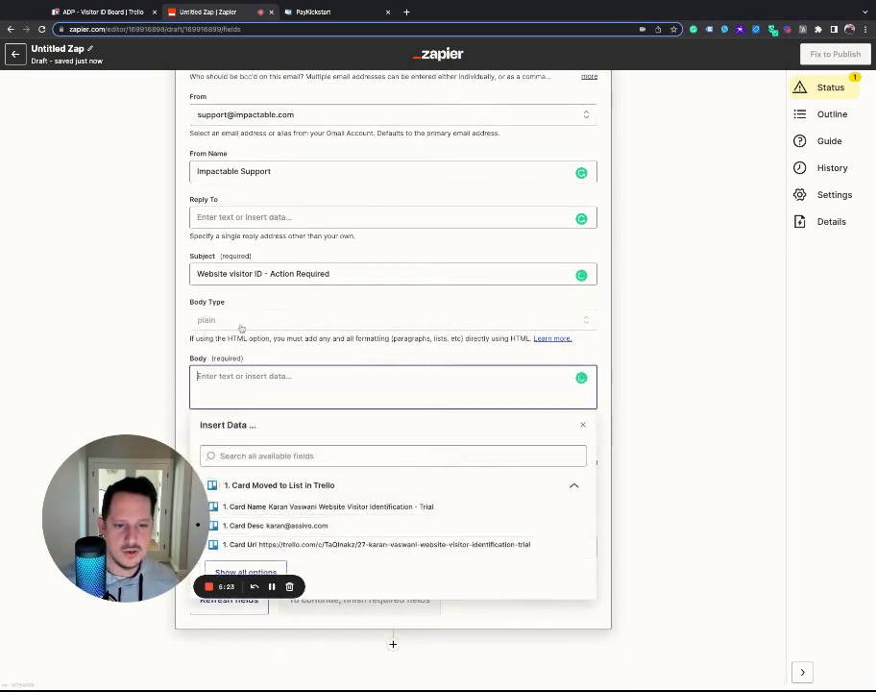
text(Thank you for your purchase of our Visitor ID offer.  To get started, please fill out the quick questionnaire by clicking the link below. Click here - https://yw2lrwfgl3a.typeform.com/to/msArlaYQ  Once completed, our team will get to work creating a seat on our account data platform. After that, you'll receive a pixel/code that will need to be installed on your website so tracking can begin.  Thank you! Impactable Support)
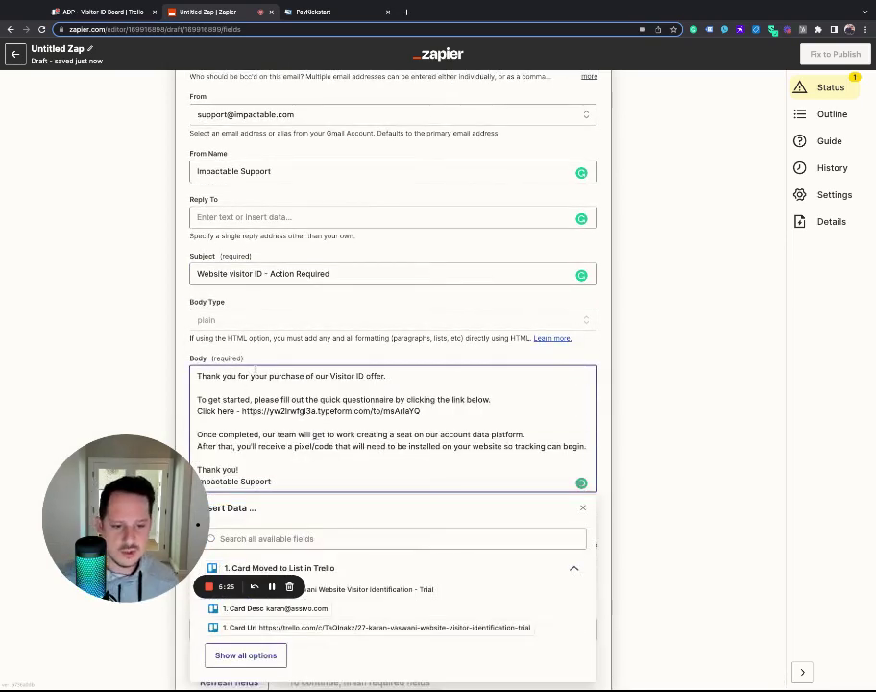
triple_click(389, 376)
key(BackSpace)
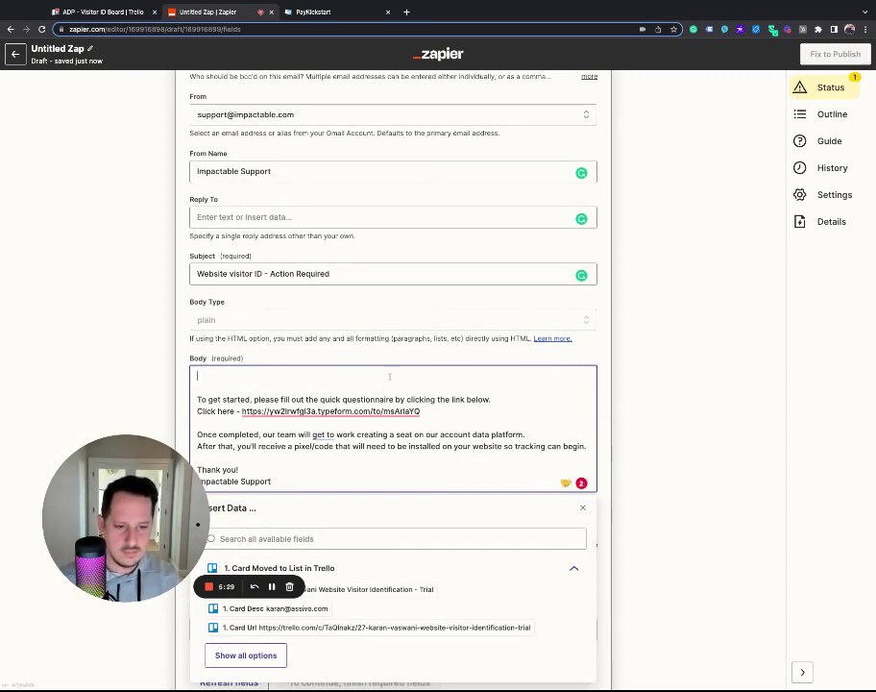
Begin the email body's opening line with "Hey there! I'm not currently seeing an intake form completed for"
text(Hey there!)
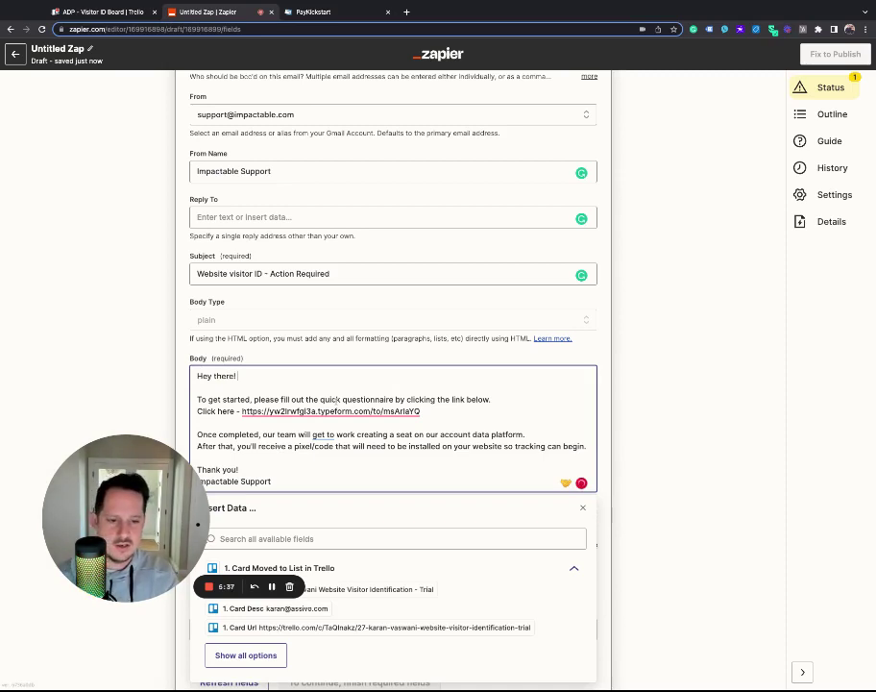
text(seeing that)
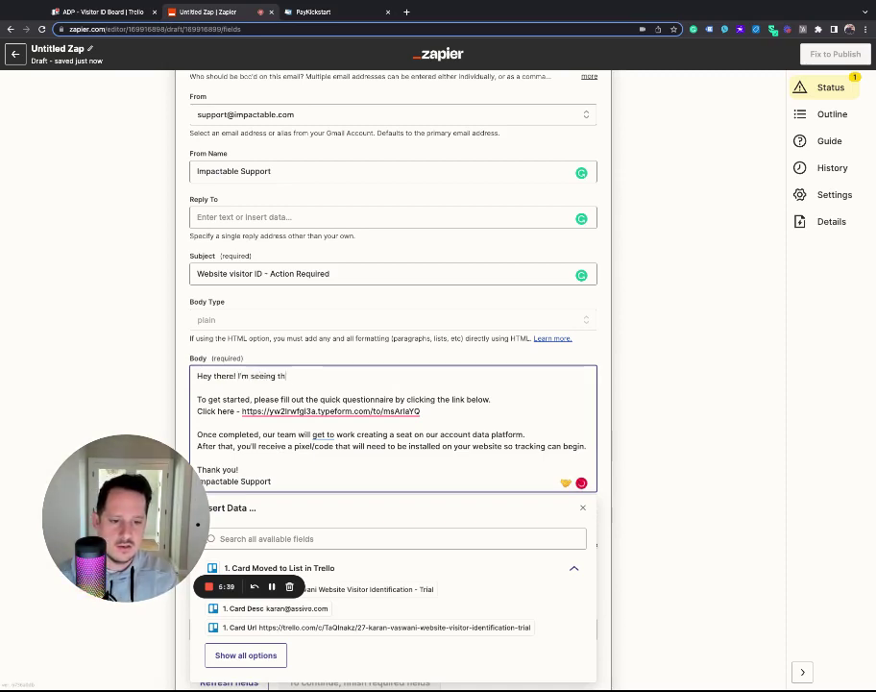
key(BackSpace)
key(BackSpace)
key(BackSpace)
key(BackSpace)
key(BackSpace)
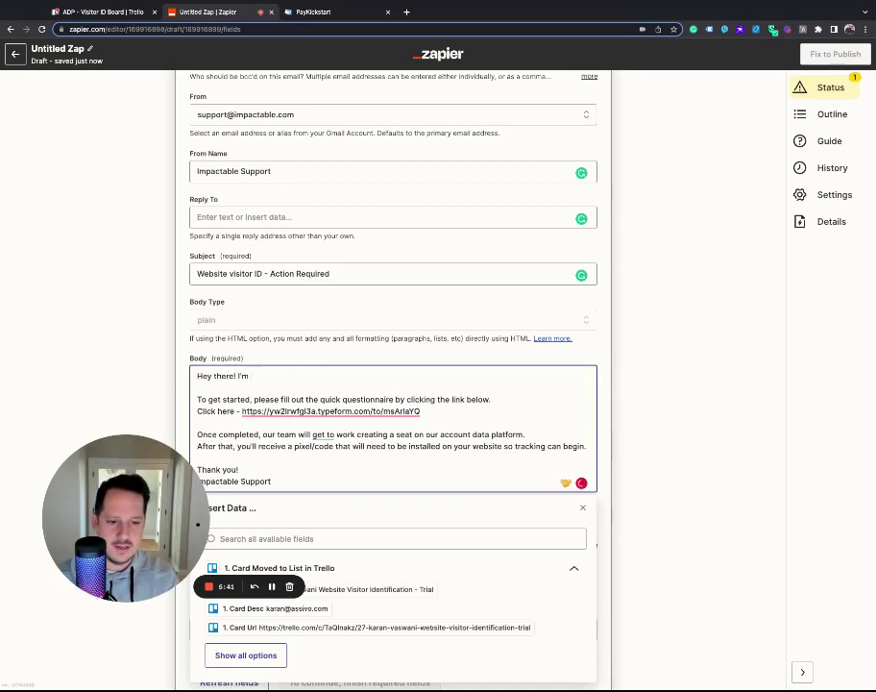
text(not cu)
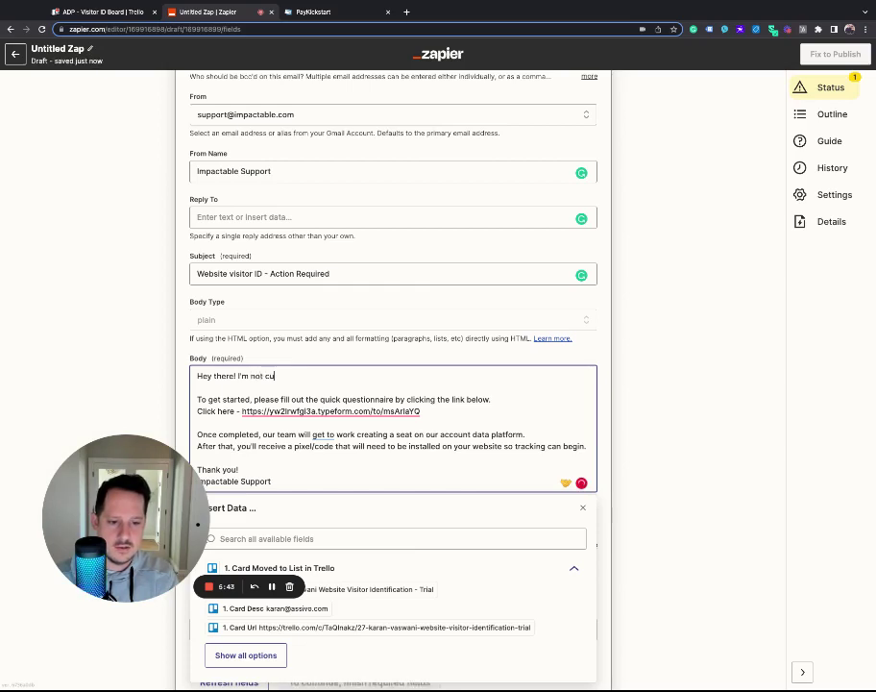
text(rrently seeing an intake for)
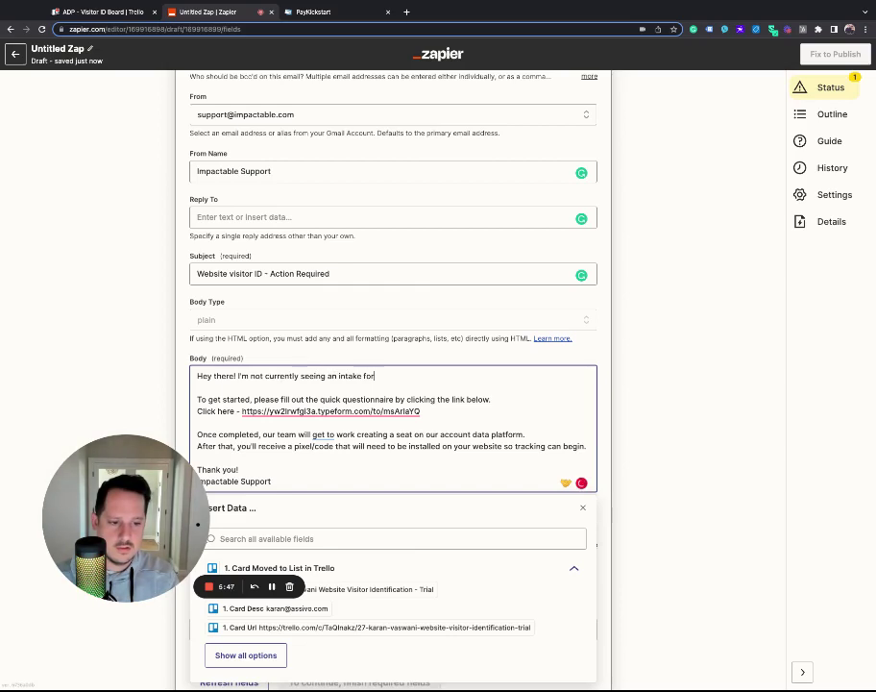
text(m comple)
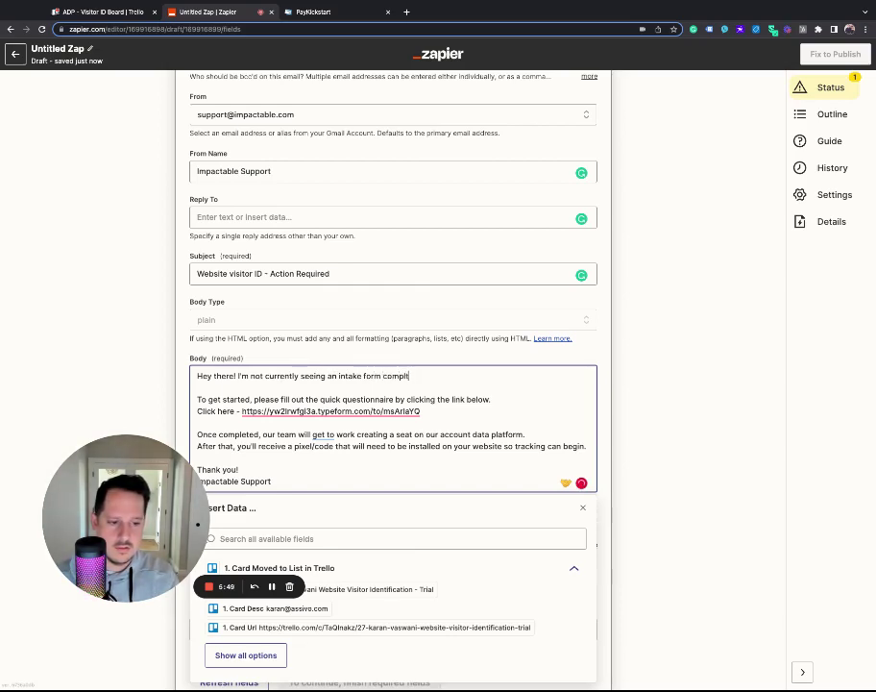
text(eted for ou)
key(BackSpace)
key(BackSpace)
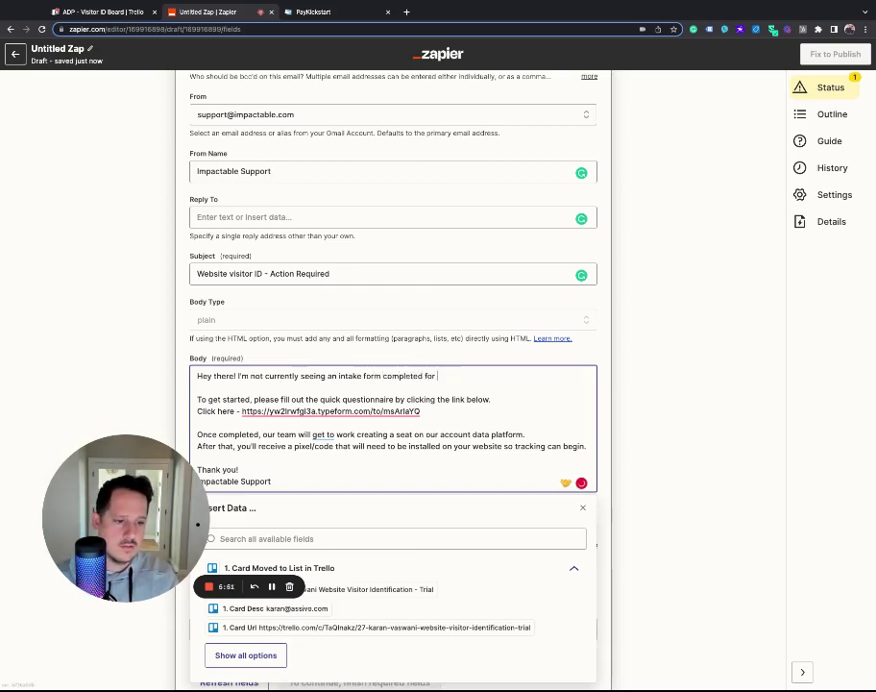
Finish the body's opening sentence with "the Website Visitor Identification trial you signed up for!"
text(the LinkedI)
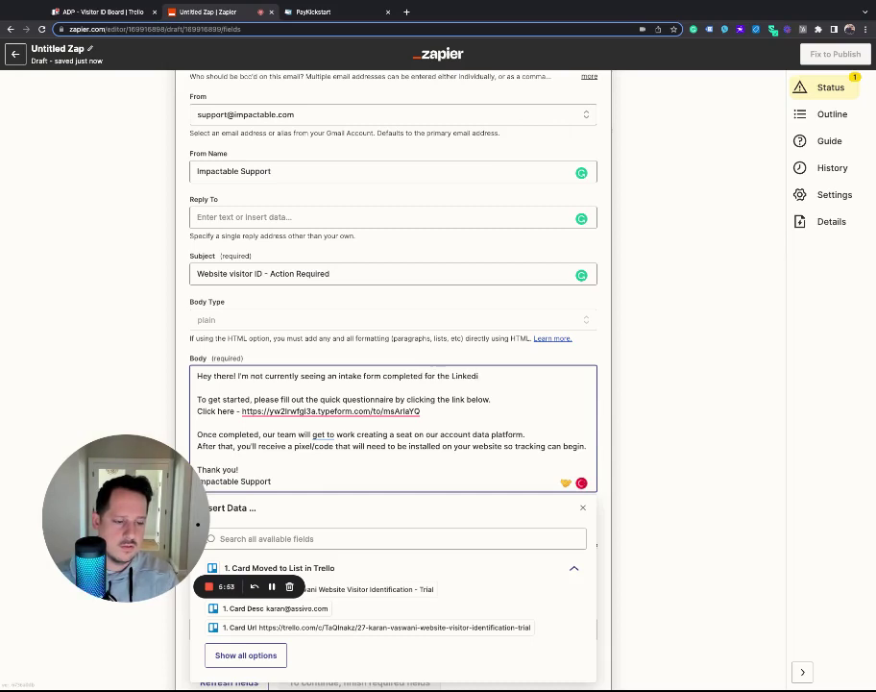
key(BackSpace)
key(BackSpace)
key(BackSpace)
text(Webs)
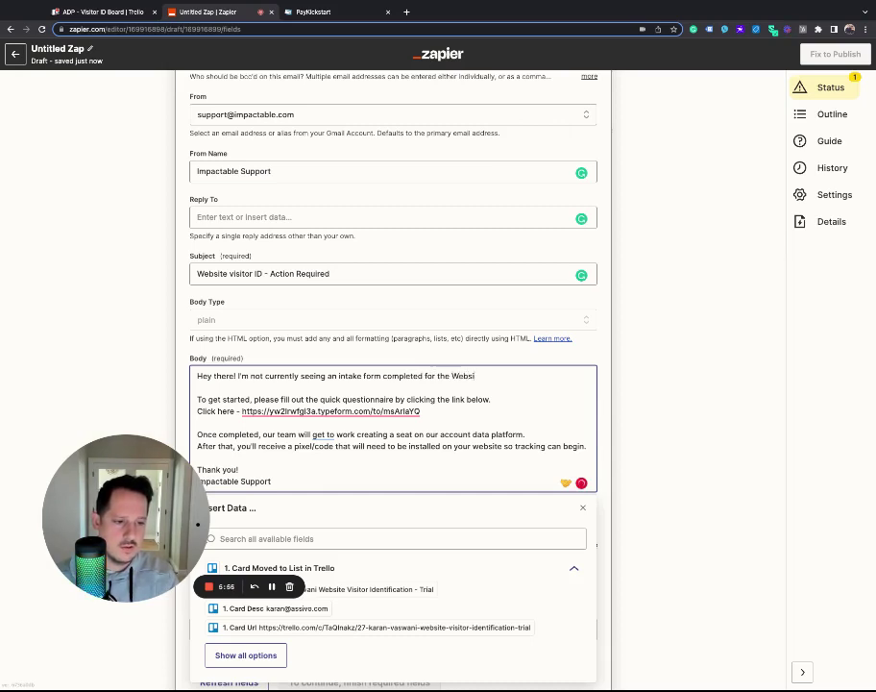
text(ite Visitor Id)
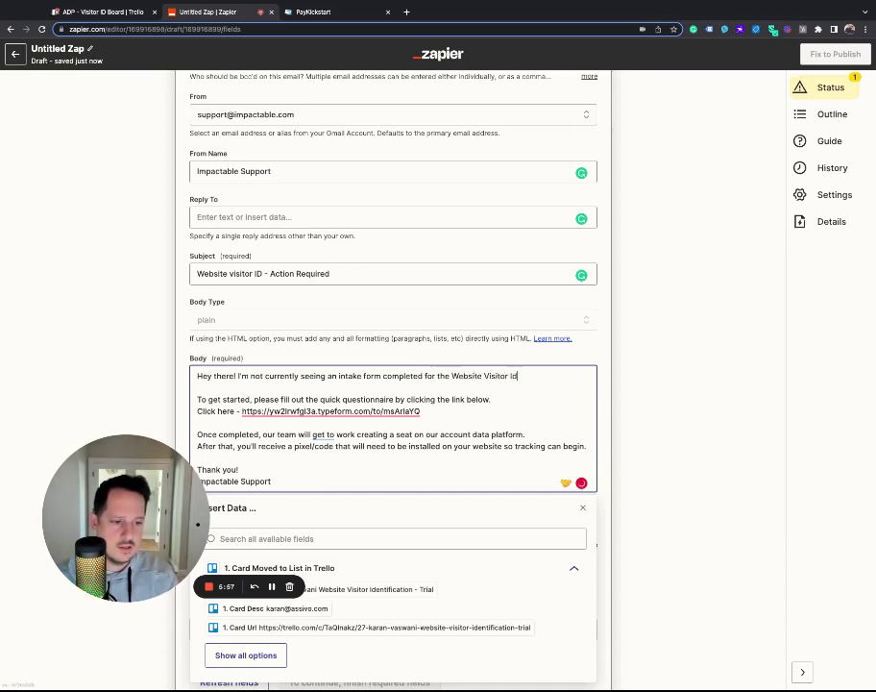
text(entification d)
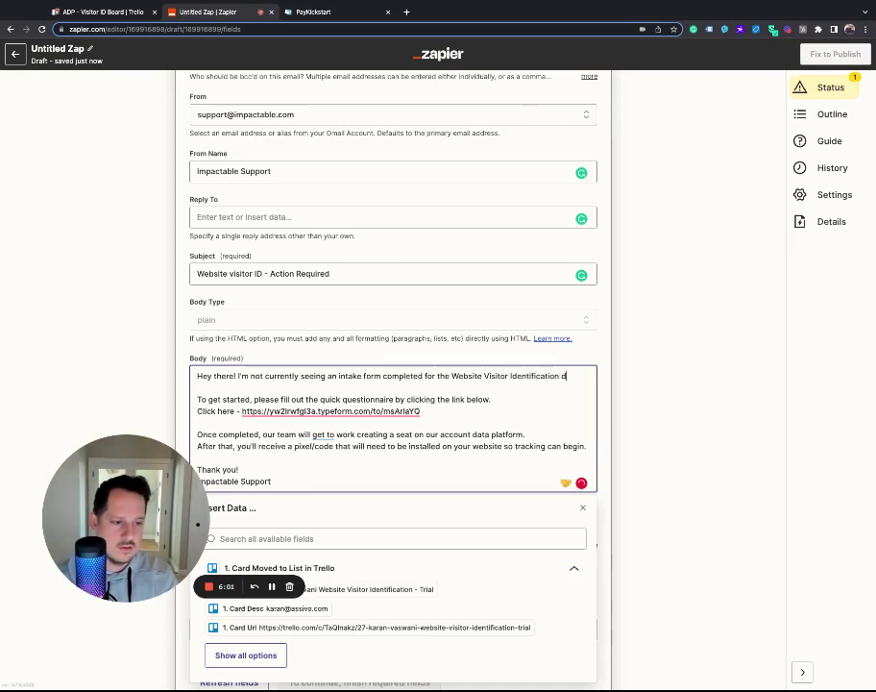
text(emo you sign)
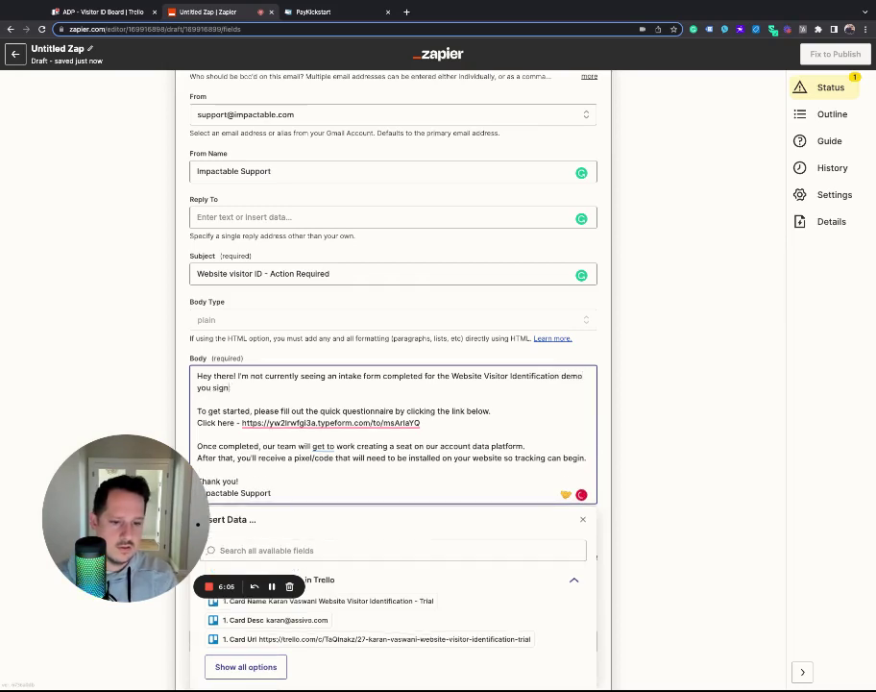
text(ted up for!)
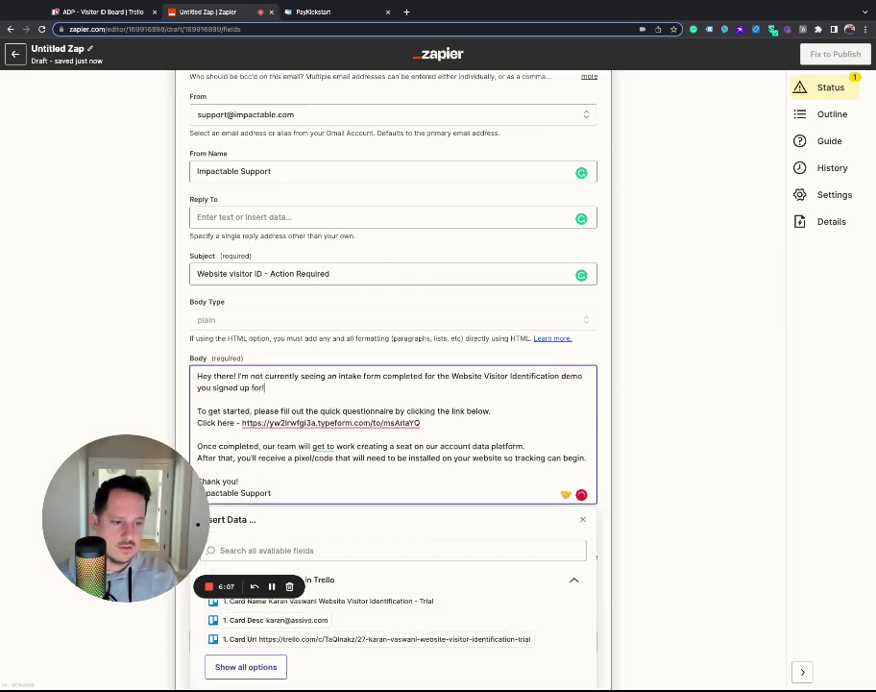
double_click(564, 376)
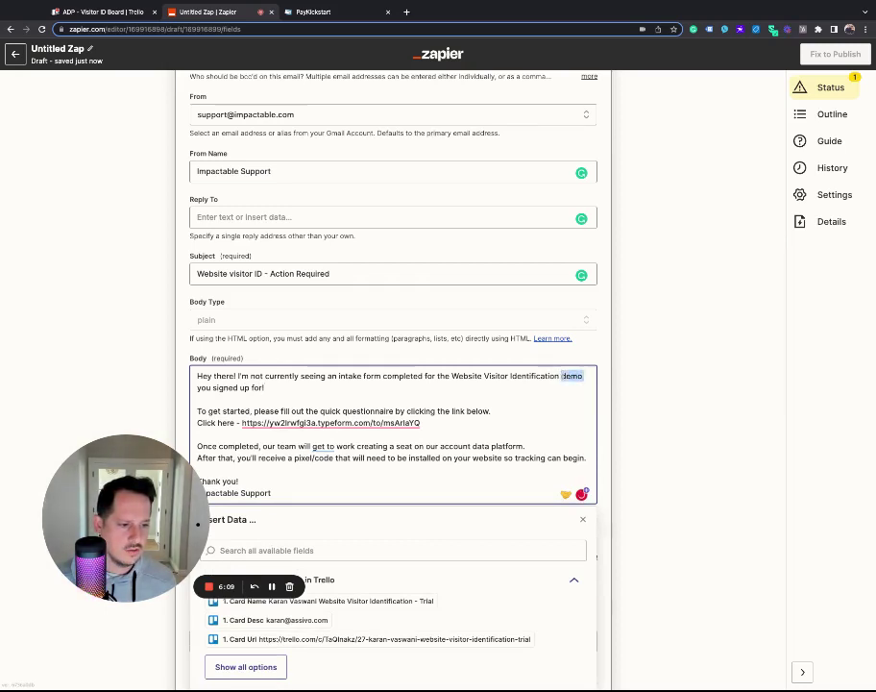
text(trial)
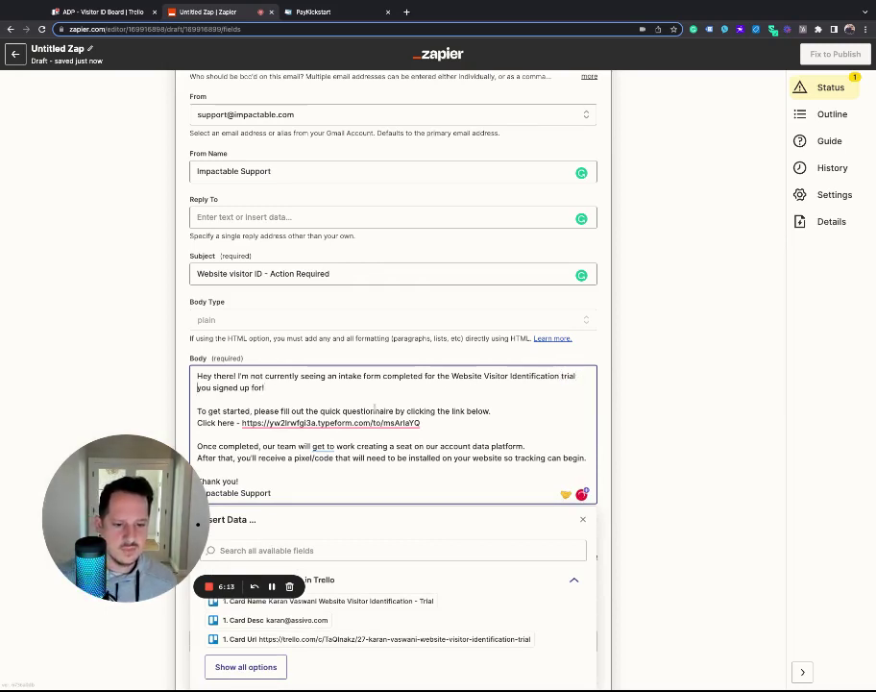
Add extra blank lines in the body after the opening sentence, after the questionnaire link and before the closing "Thank you!"
scroll(298, 392, down, 1)
key(Down)
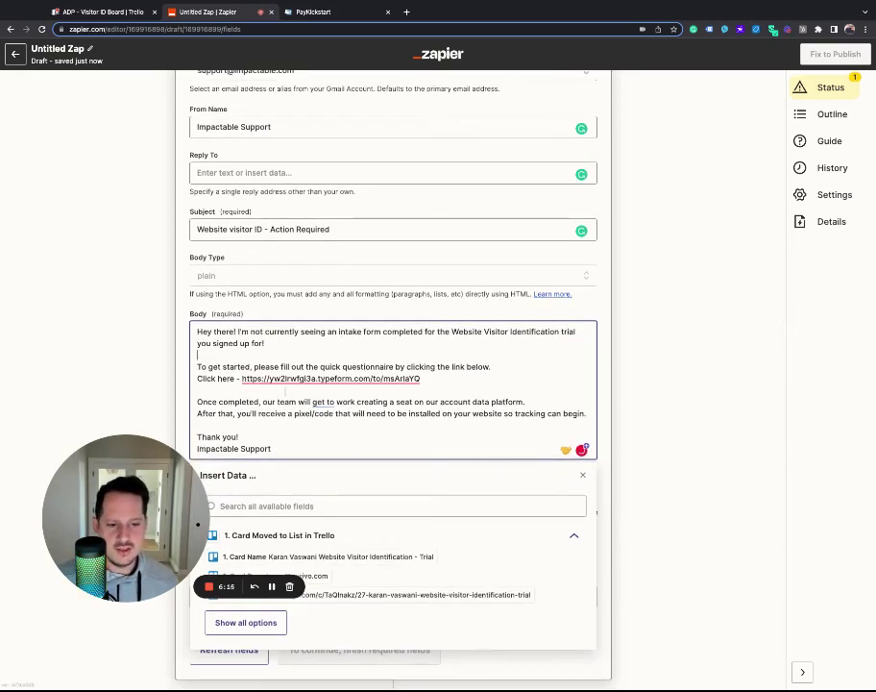
key(Return)
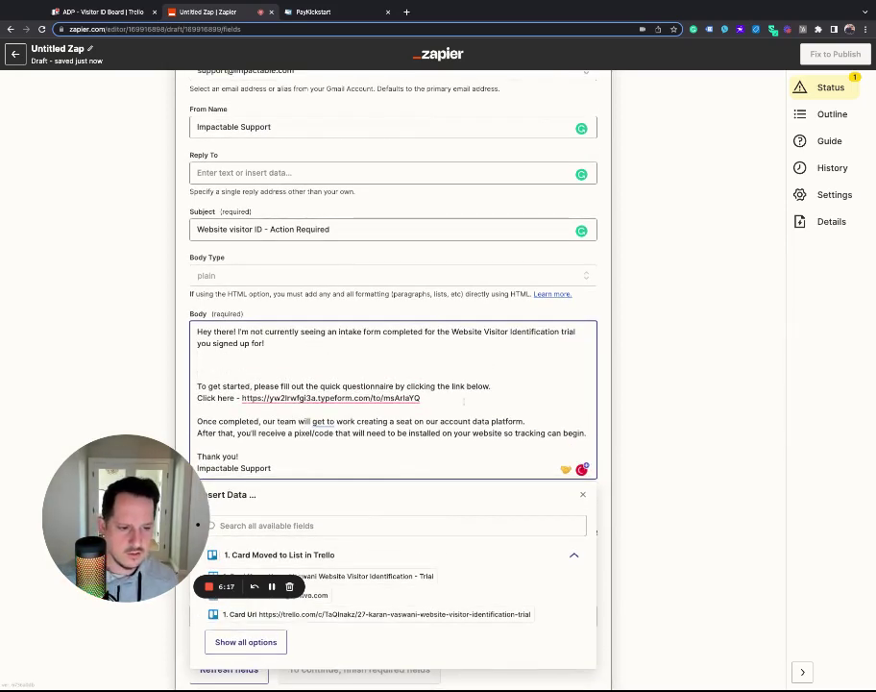
key(Return)
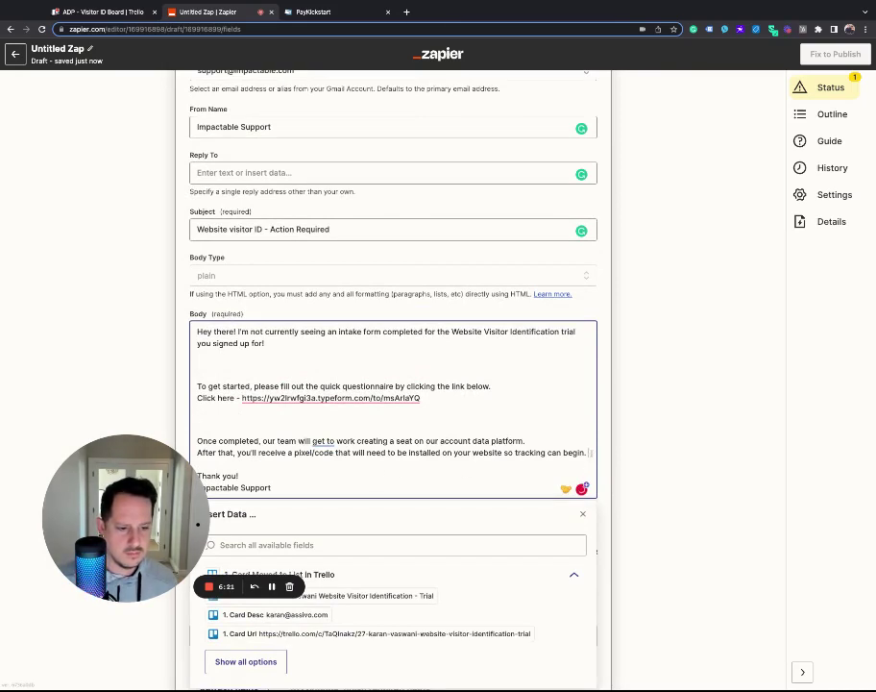
key(Return)
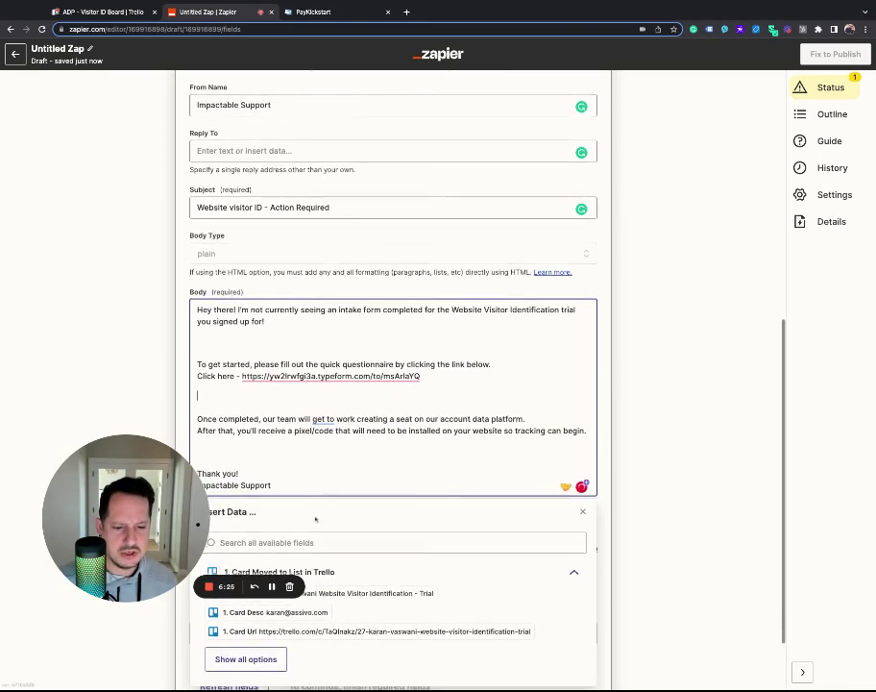
Continue from the action setup to the test and run the Send Email test in Gmail
scroll(378, 519, down, 3)
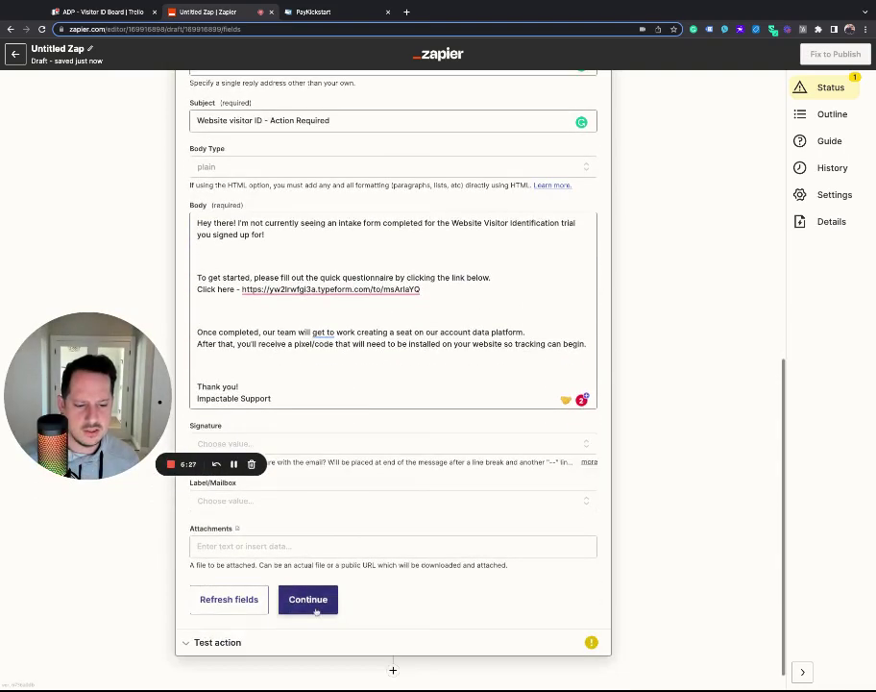
click(309, 598)
scroll(317, 612, down, 2)
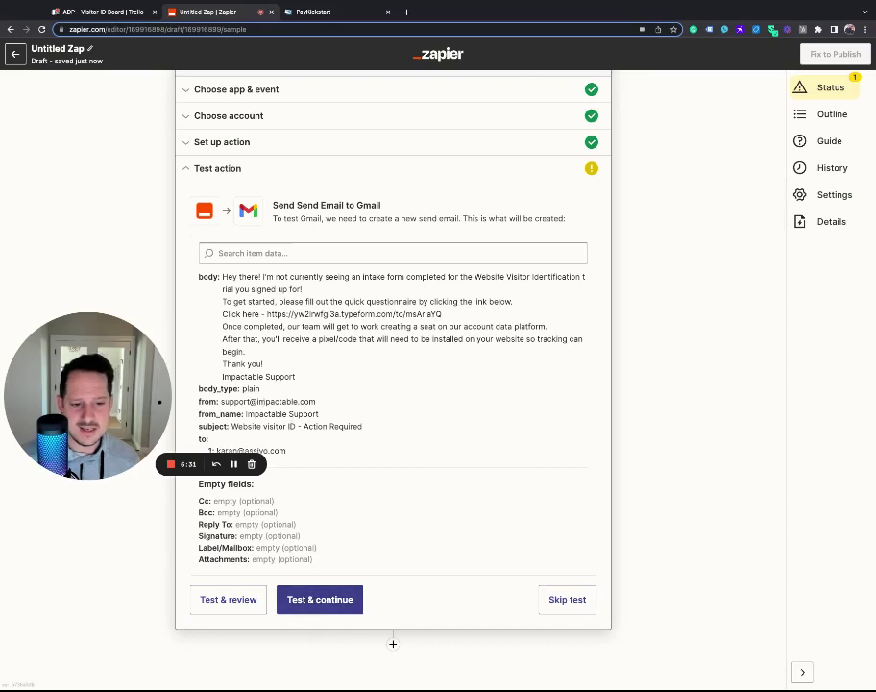
click(320, 598)
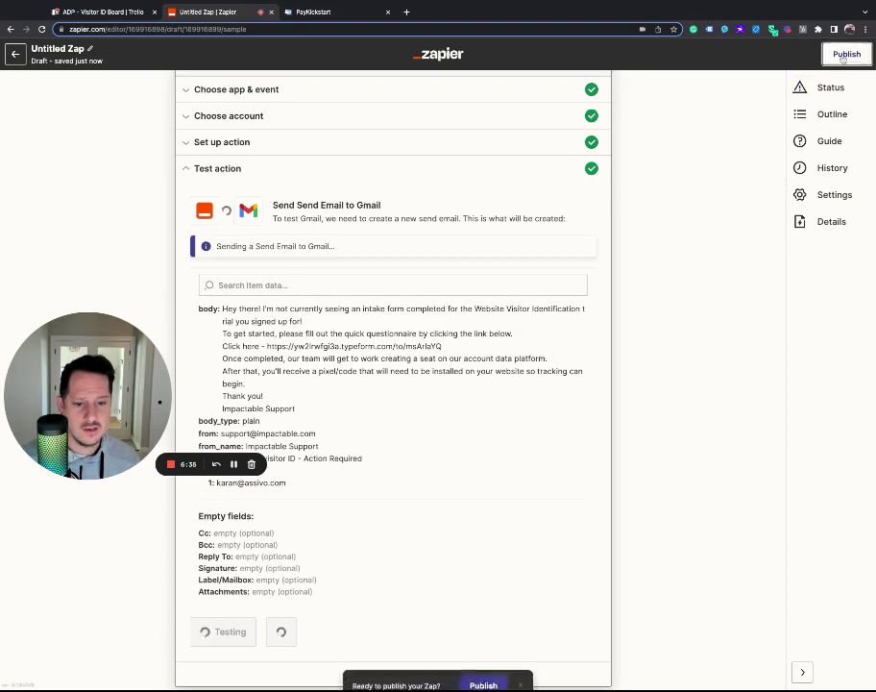
Publish the Zap and dismiss the offer to share a copy
click(844, 54)
click(437, 377)
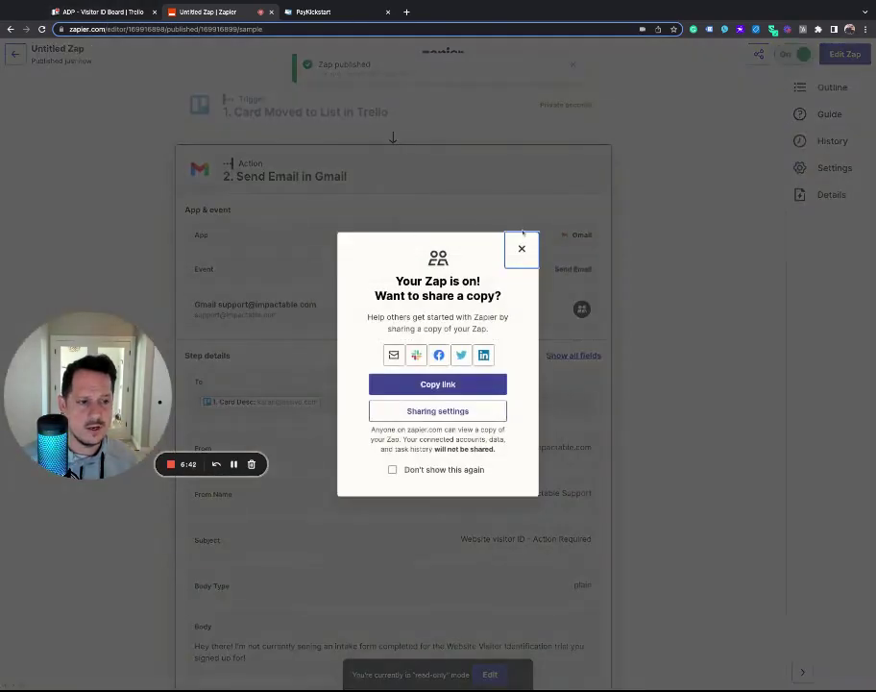
click(521, 249)
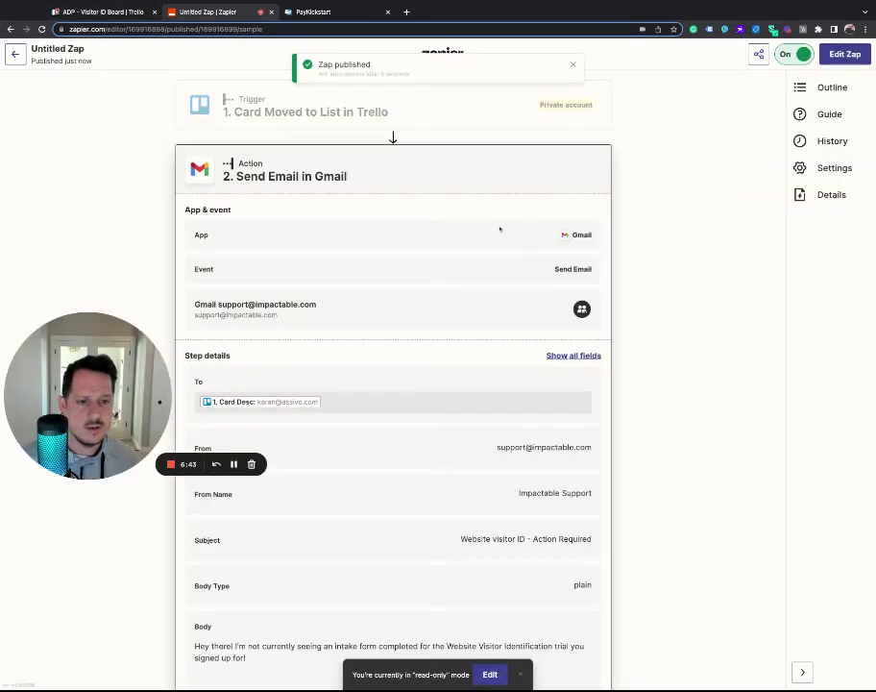
Rename the Zap as "Visitor ID trial nudge for intake form"
click(60, 49)
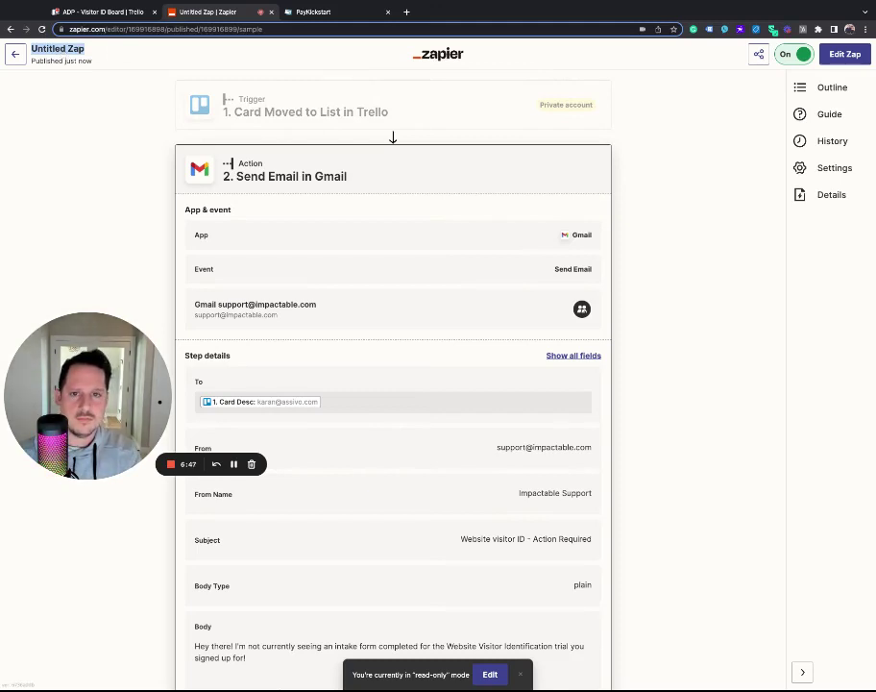
text(Trial nudge)
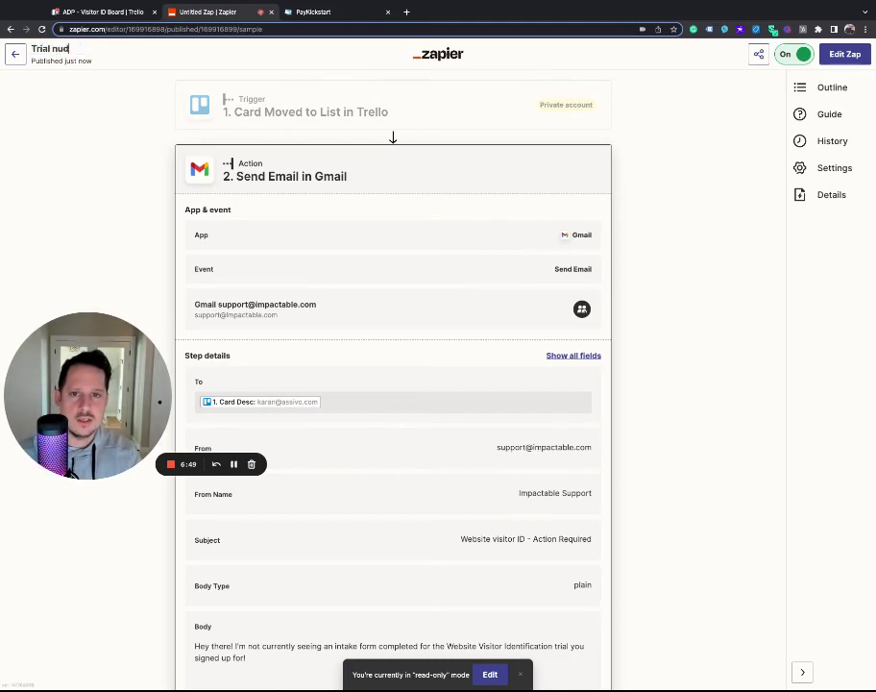
key(BackSpace)
key(BackSpace)
key(BackSpace)
key(BackSpace)
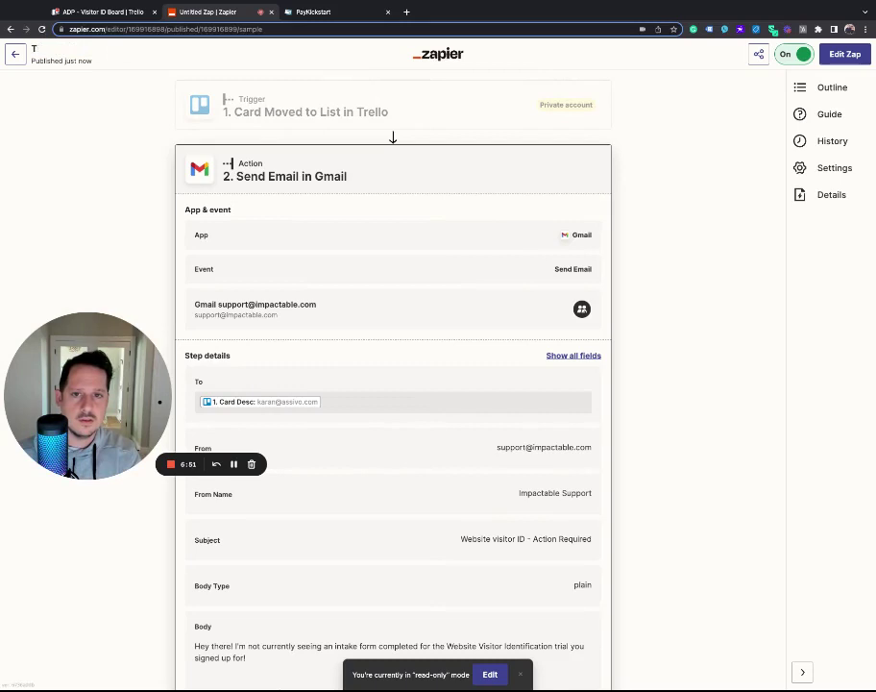
key(BackSpace)
text(Visitor)
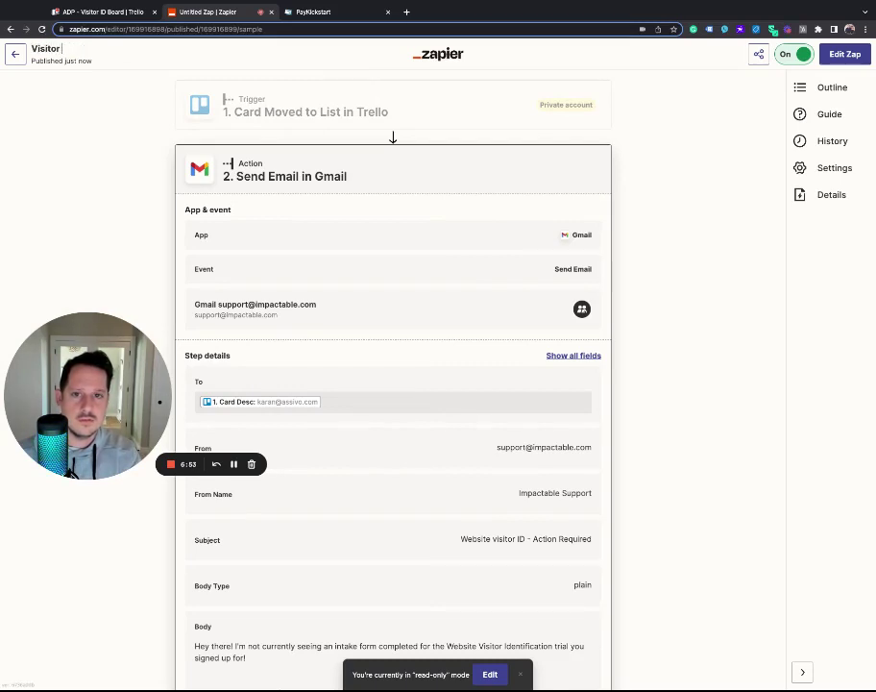
text( ID tria)
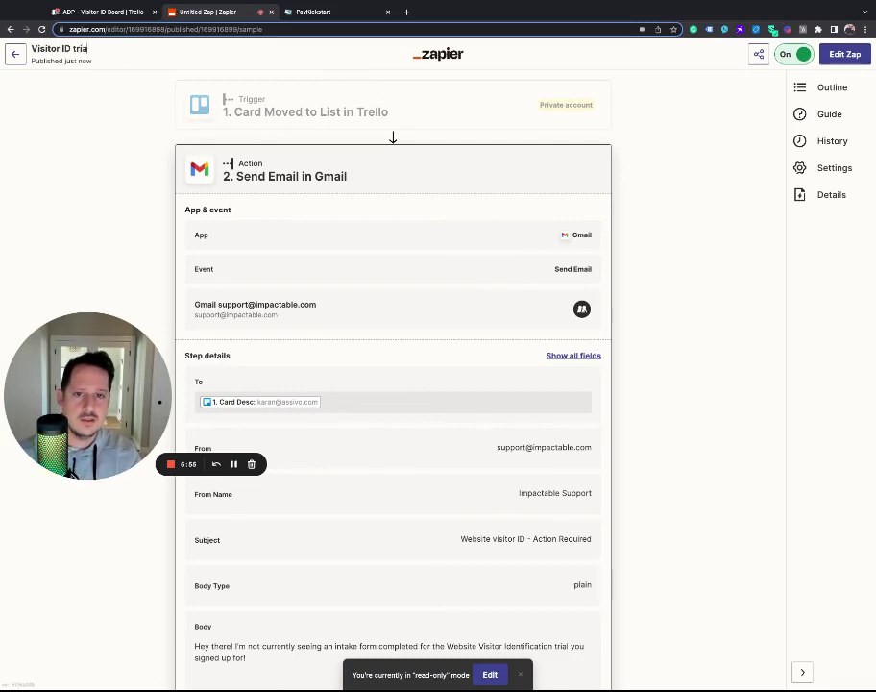
text(l n)
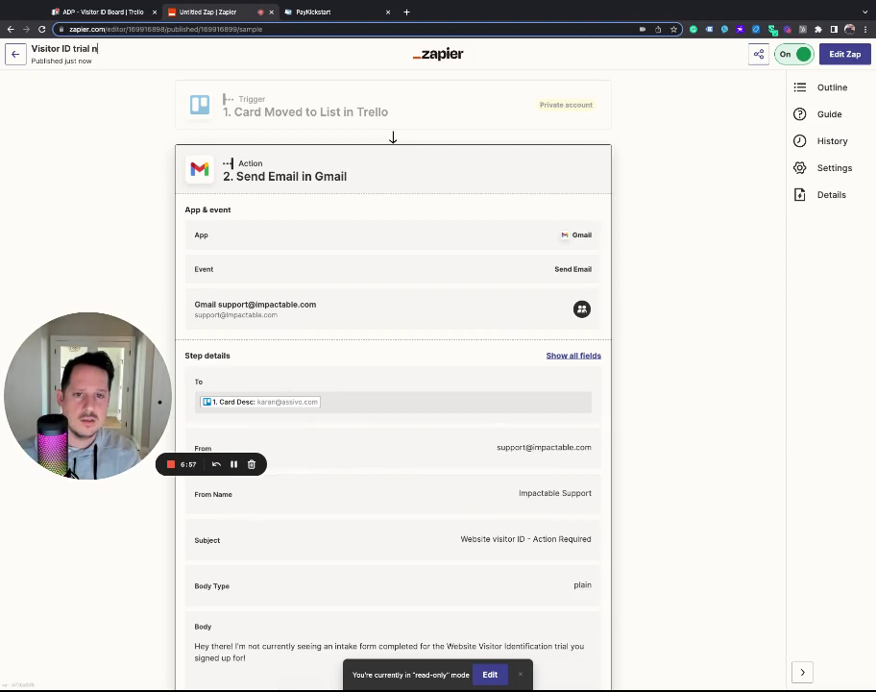
text(udge for intake form)
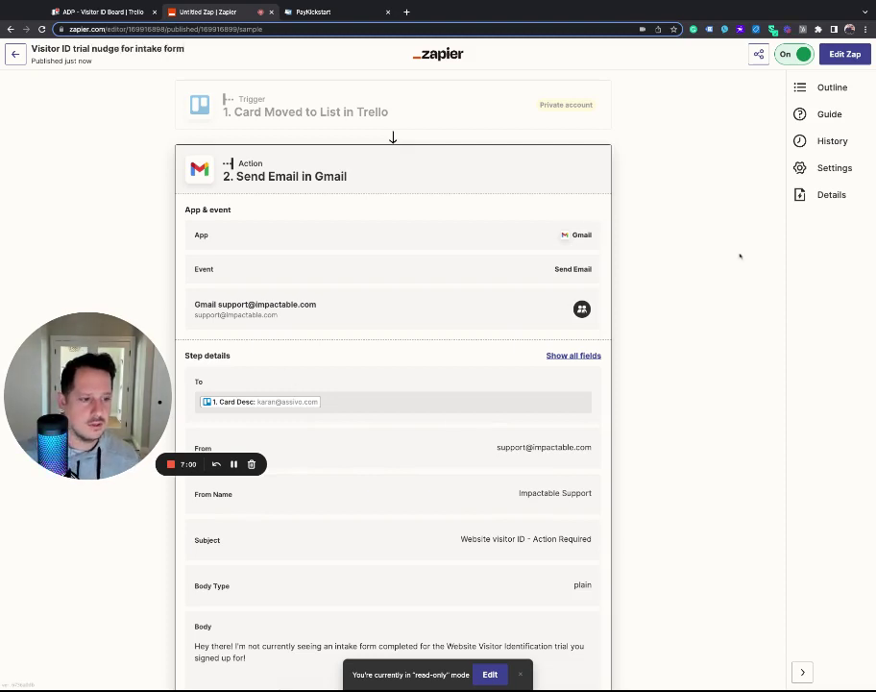
click(745, 259)
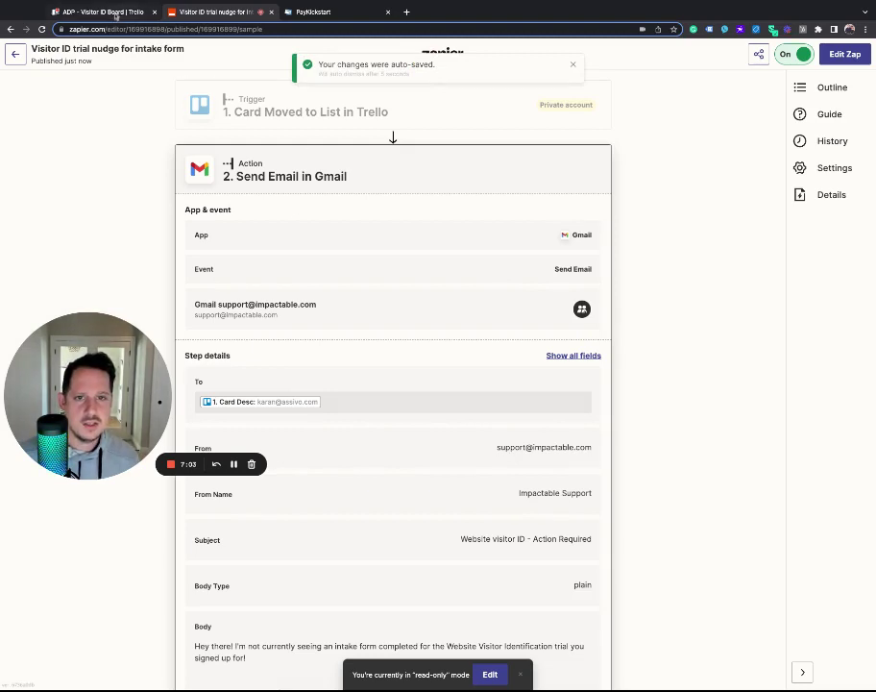
Leave the Zap editor and, on the Trello board, move the Sep 27 trial card from Free Trial Purchase to Nudge to fill out intake form
click(14, 55)
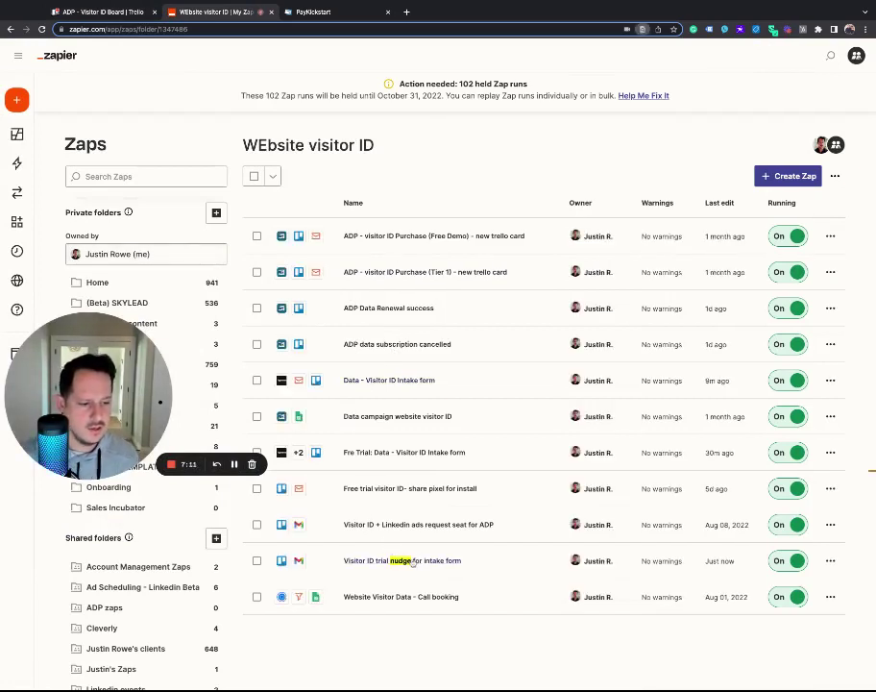
click(126, 11)
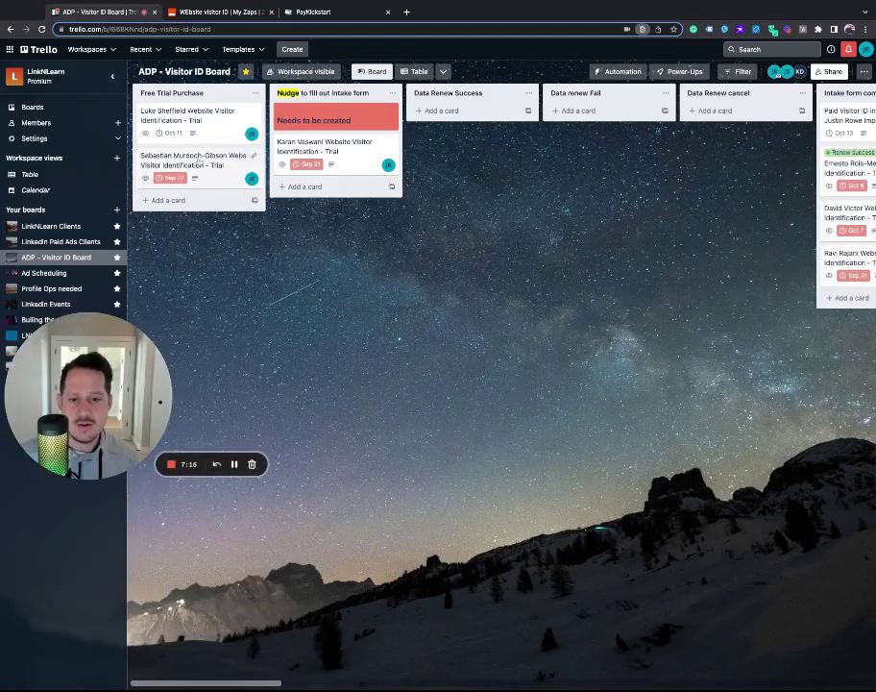
drag(202, 163, 331, 146)
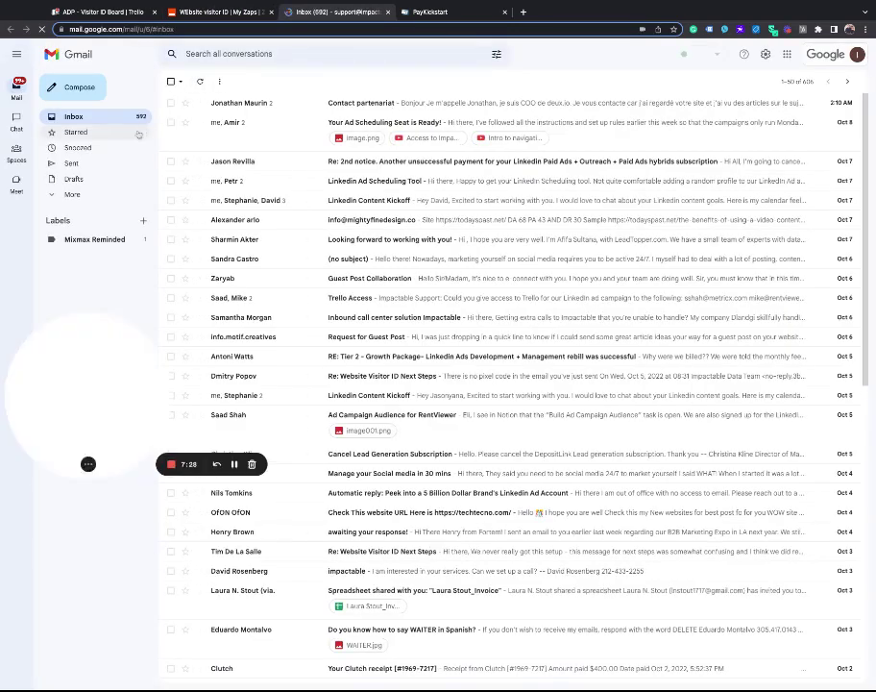
Check the sent mail in Gmail and read the two newest "Website visitor ID - Action Required" emails
click(71, 163)
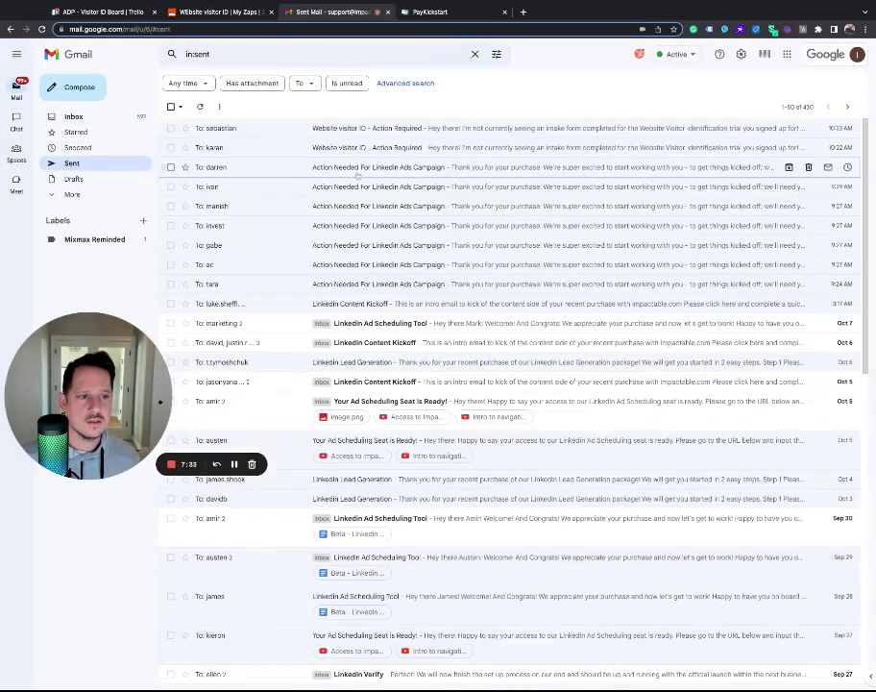
click(502, 150)
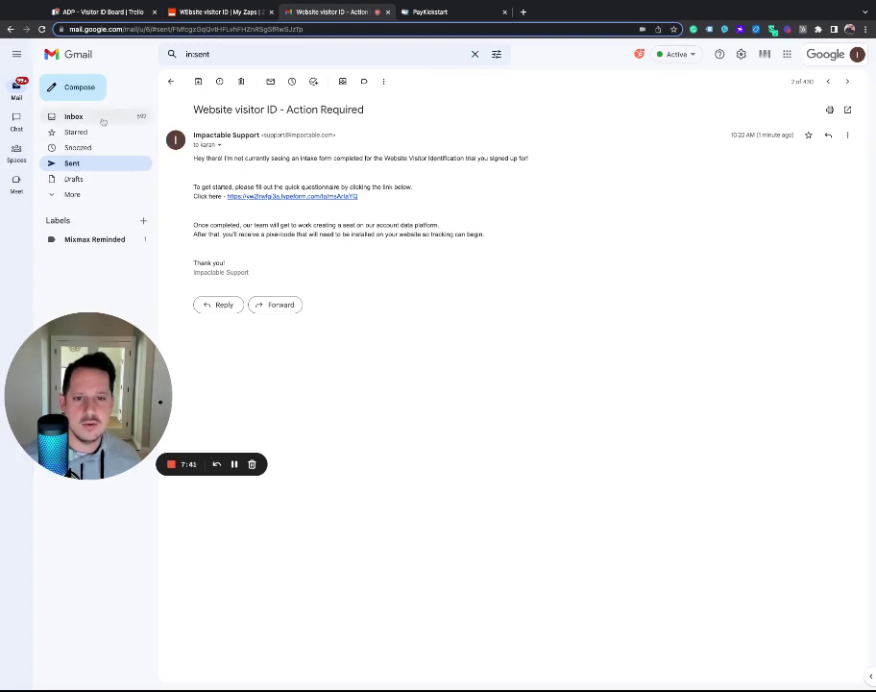
click(125, 163)
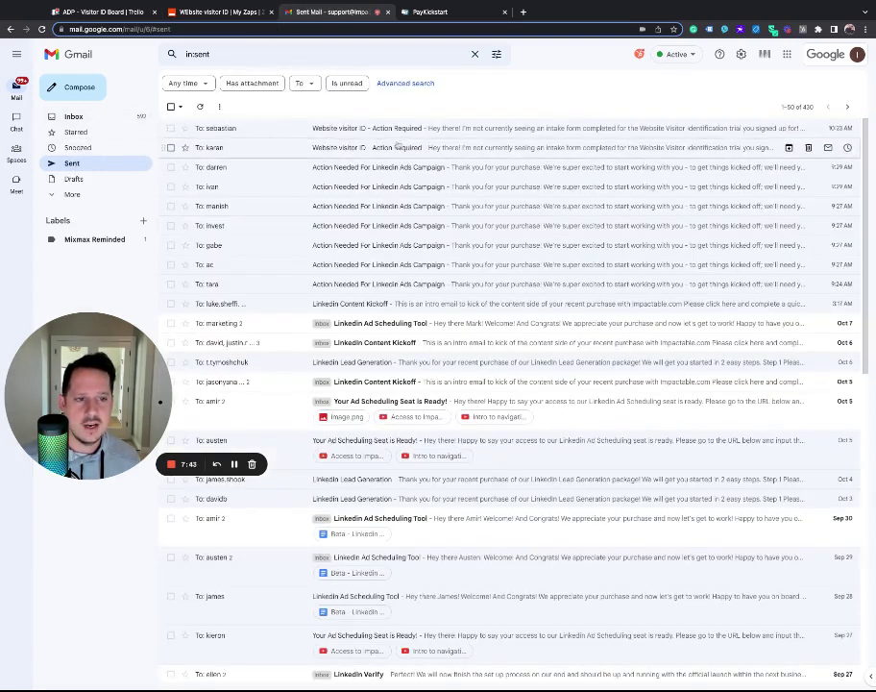
click(396, 131)
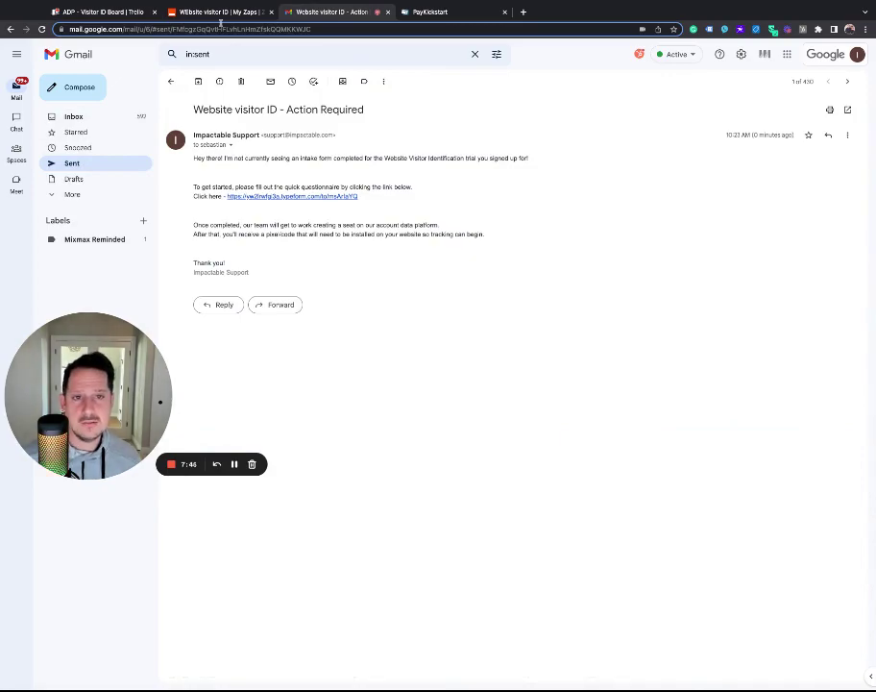
Switch back to the Trello board and review its lists from Free Trial Purchase through Intake form complete
click(116, 13)
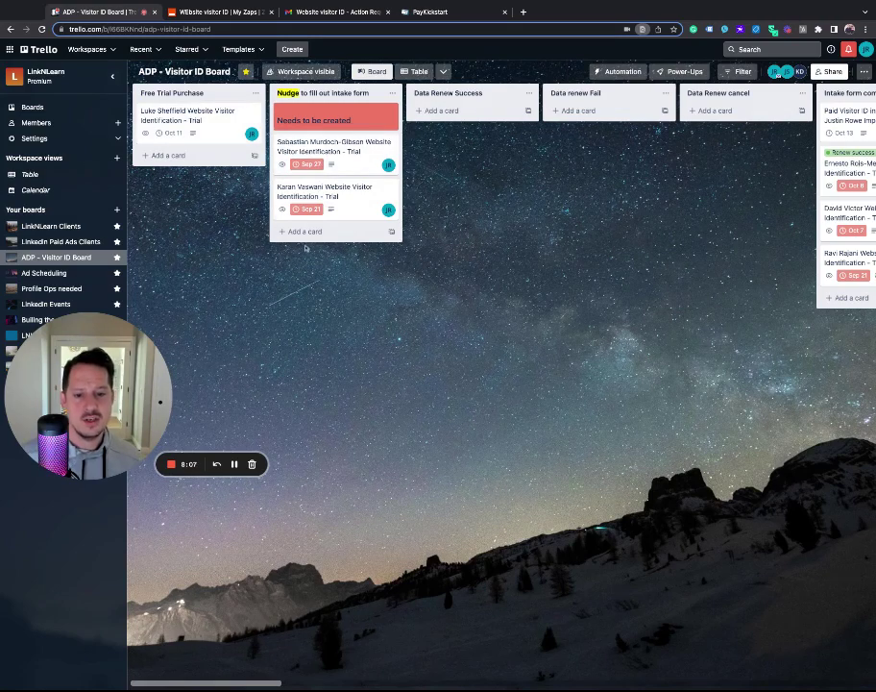
scroll(327, 276, right, 1)
scroll(327, 277, right, 6)
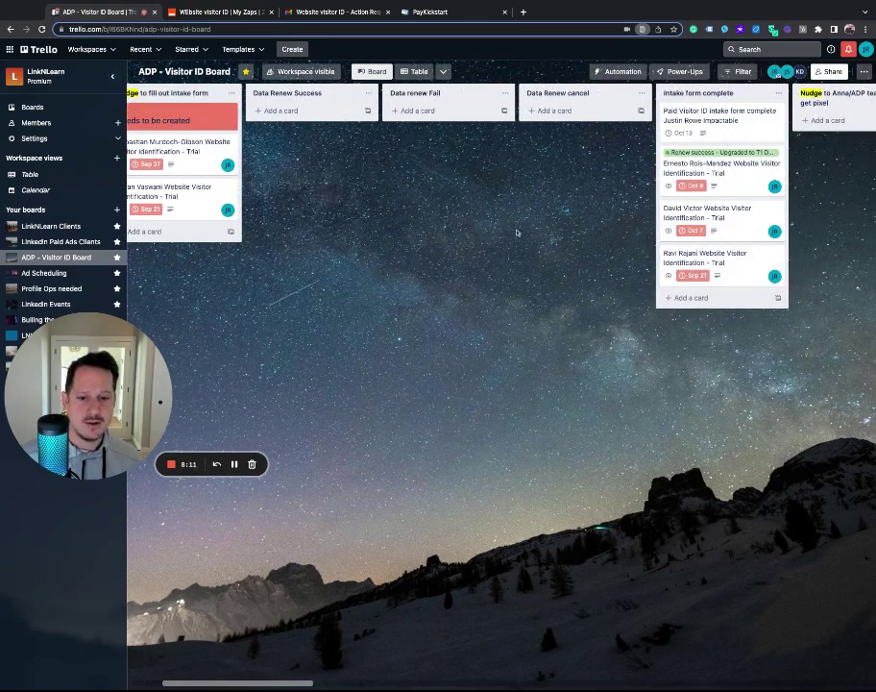
scroll(679, 255, left, 6)
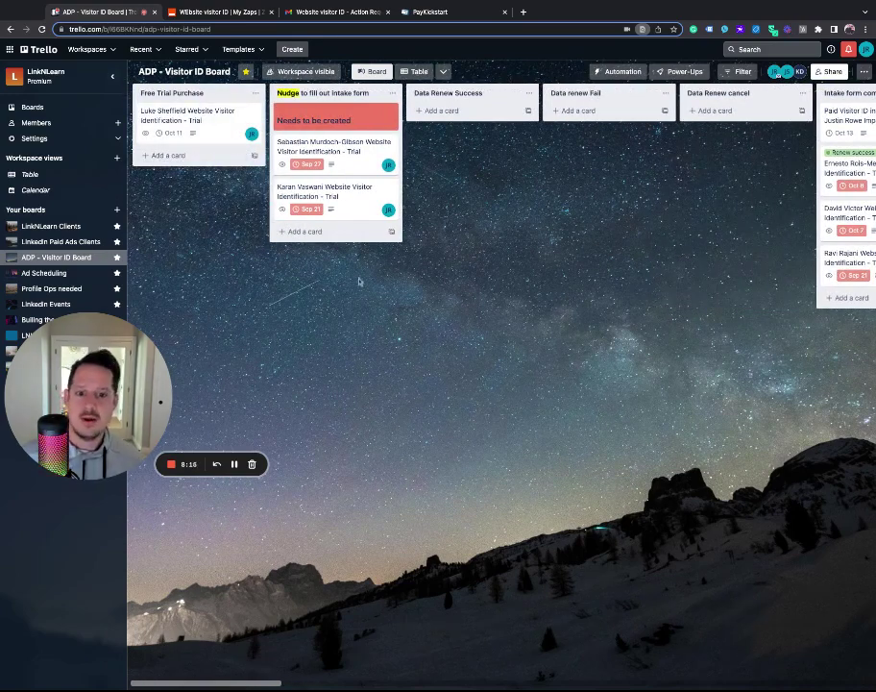
scroll(403, 300, right, 4)
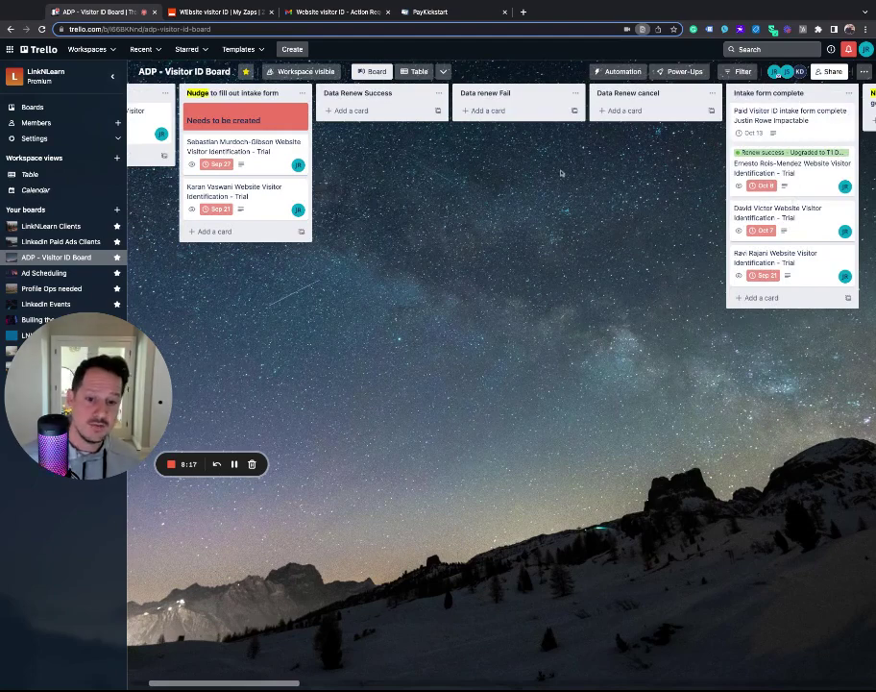
scroll(285, 213, left, 4)
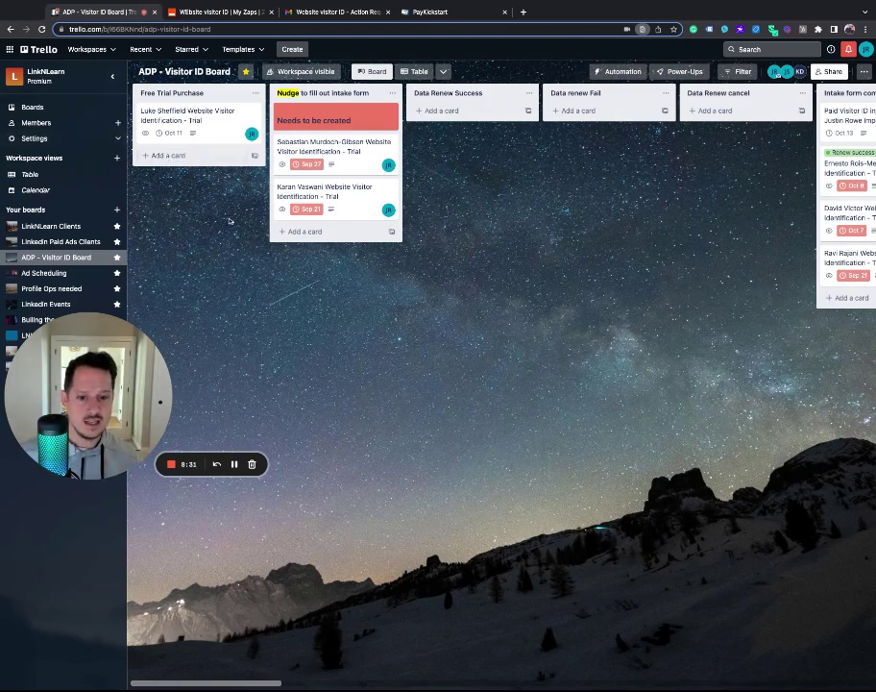
scroll(667, 252, right, 3)
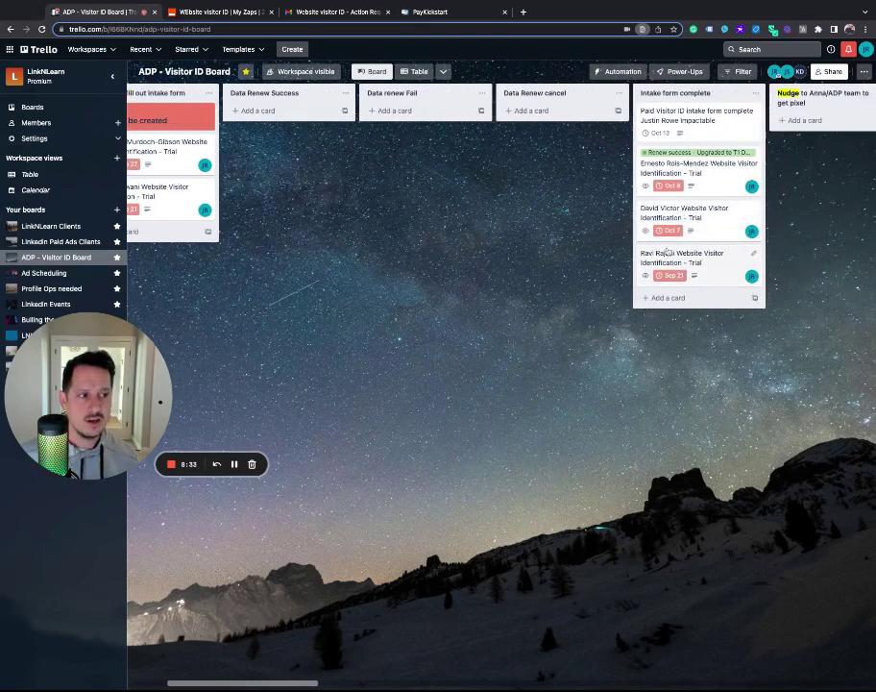